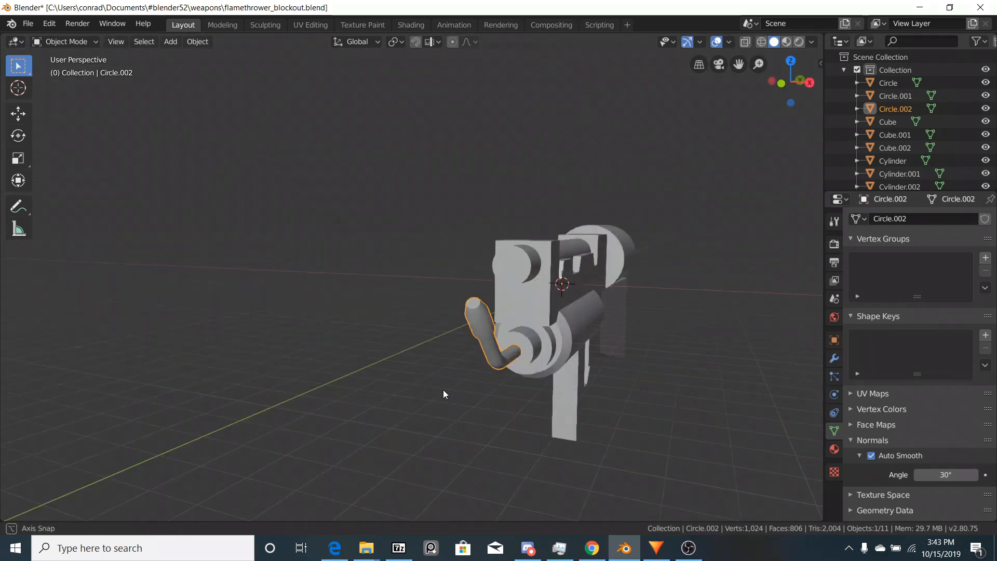
key(alt+a)
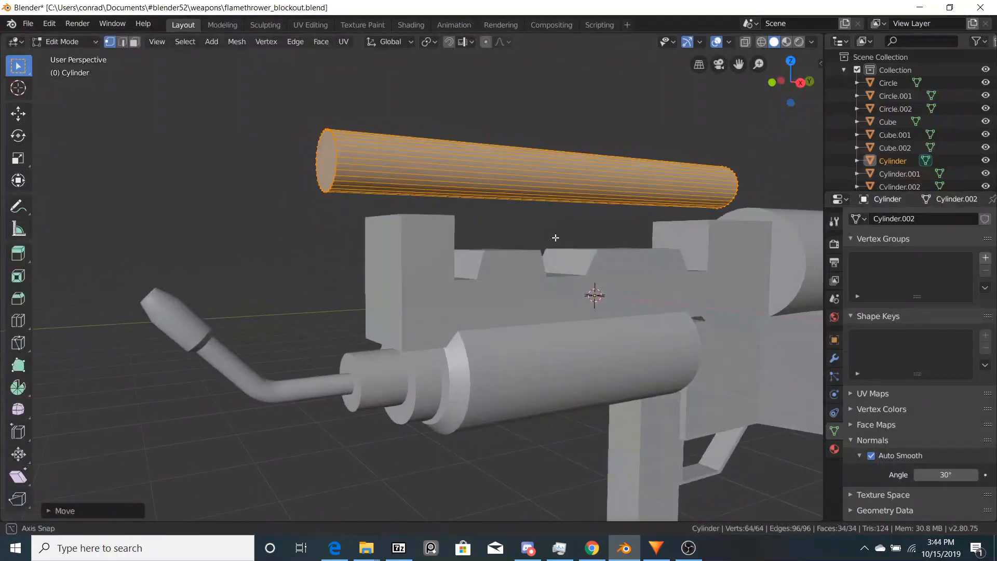
click(532, 311)
key(Tab)
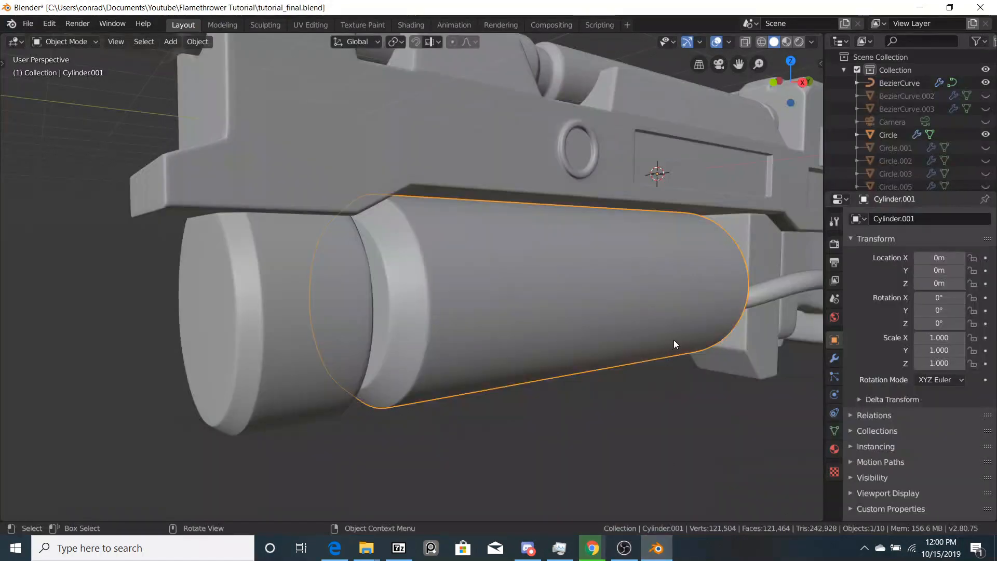
middle_drag(673, 339, 358, 374)
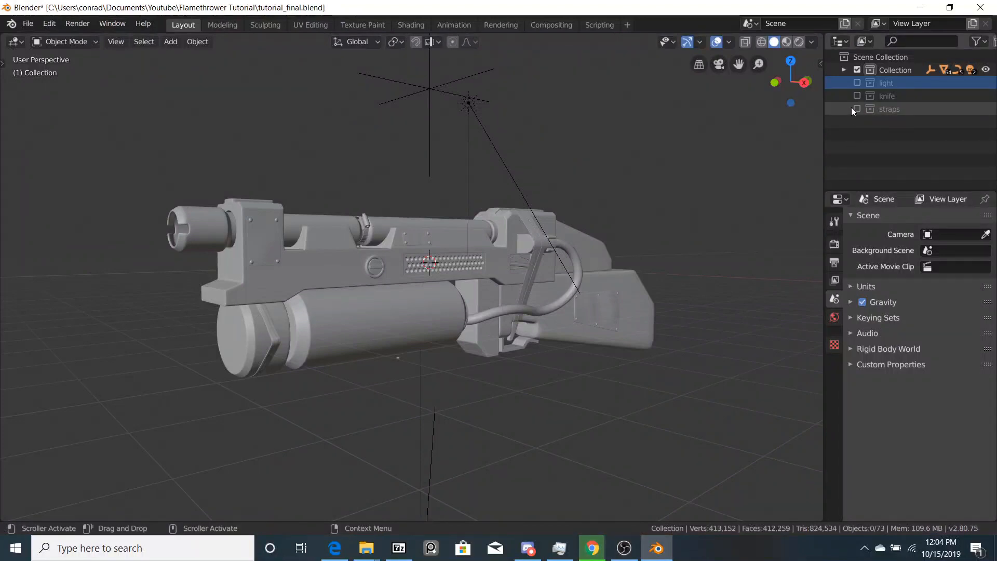
- Enable the straps, knife and light collections so all the flamethrower's attachments are displayed
click(855, 107)
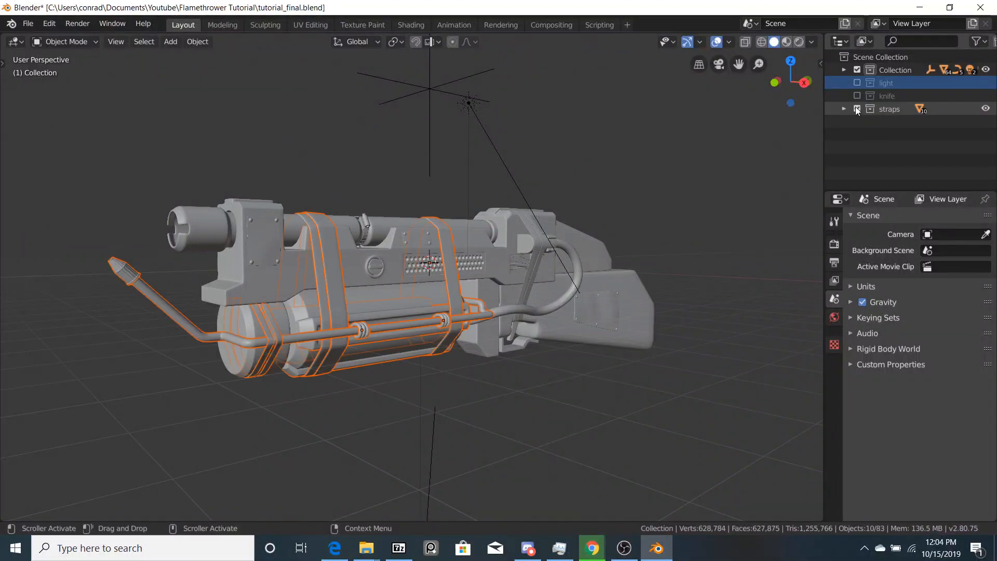
click(857, 95)
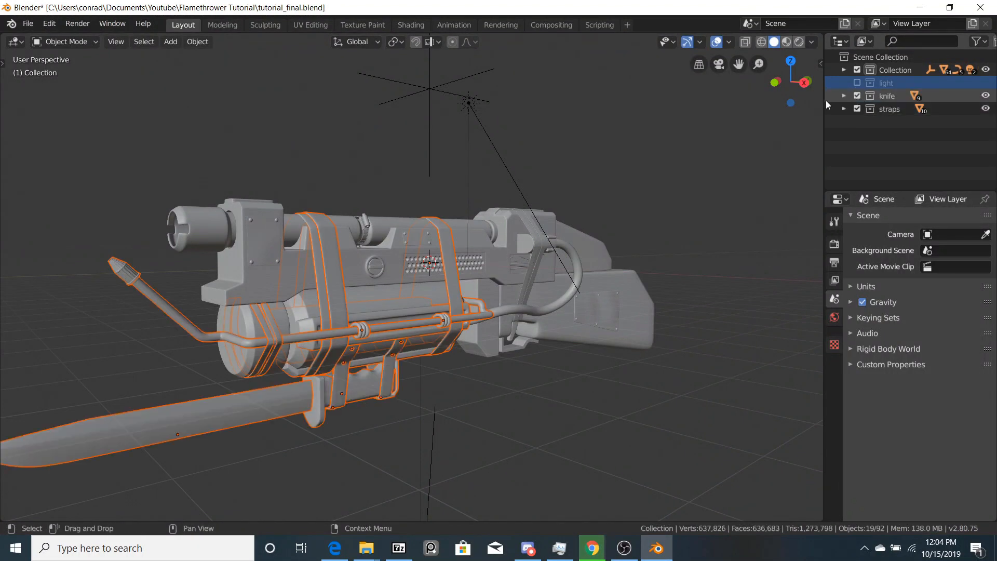
middle_drag(809, 109, 859, 115)
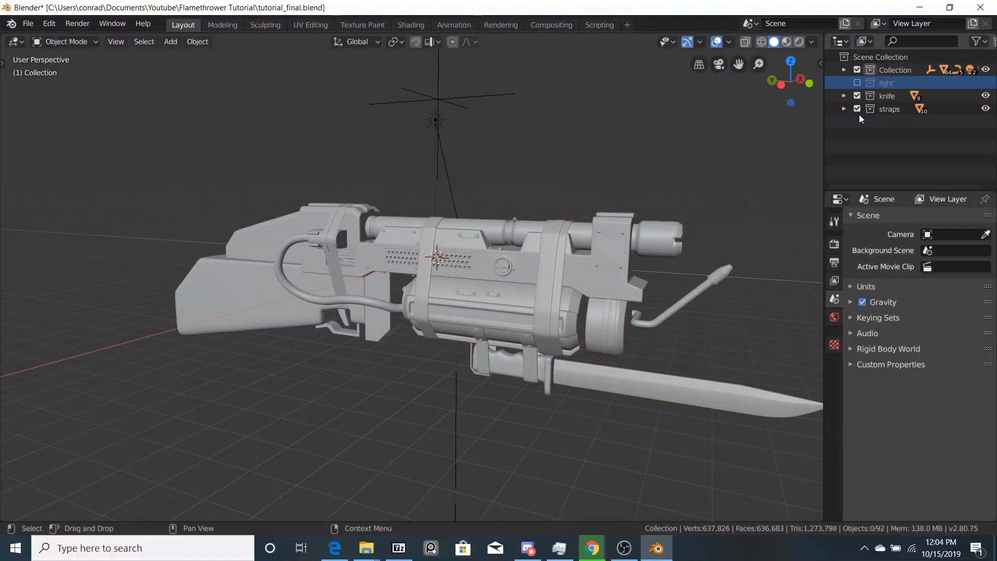
click(857, 83)
middle_drag(677, 163, 607, 168)
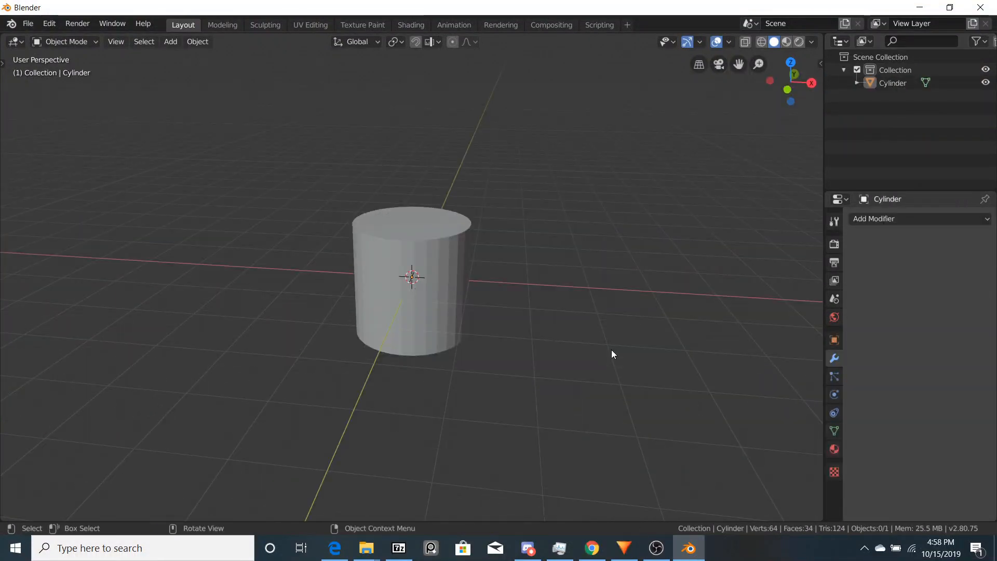
- Stretch the cylinder's whole mesh along the Z axis to about four times its original height
click(433, 260)
middle_drag(521, 321, 462, 418)
key(Tab)
scroll(463, 366, up, 3)
middle_drag(459, 417, 473, 353)
alt+click(440, 291)
middle_drag(442, 292, 506, 338)
key(a)
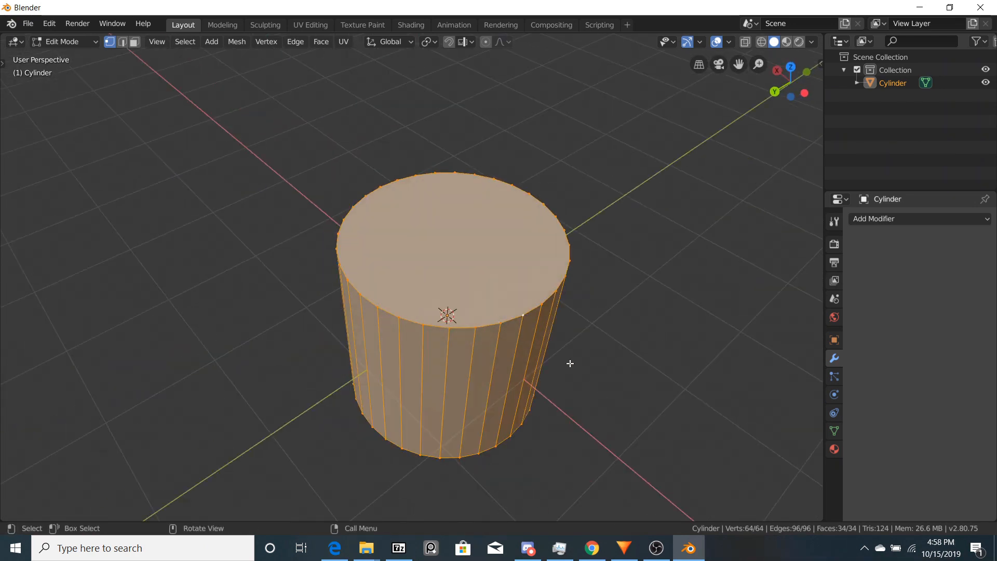
scroll(570, 363, down, 5)
middle_drag(570, 363, 528, 327)
key(s)
key(z)
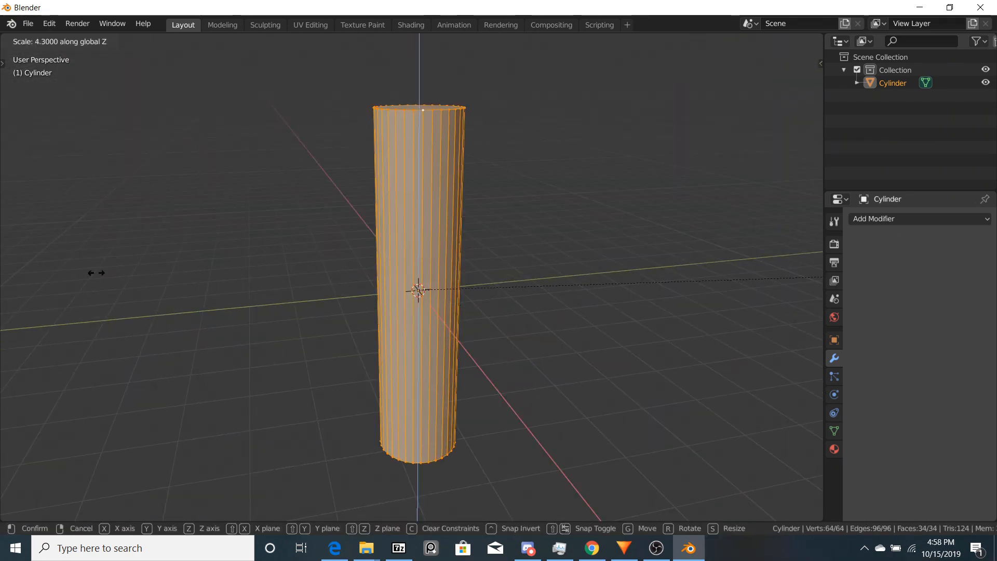
click(177, 266)
- Add a Subdivision Surface modifier with 2 viewport levels to the cylinder
key(Tab)
middle_drag(177, 266, 513, 283)
key(ctrl+2)
key(Tab)
middle_drag(511, 227, 433, 278)
key(Tab)
key(Tab)
- Cut two horizontal edge loops around the cylinder and scale them apart along Z by 2.9
key(alt+a)
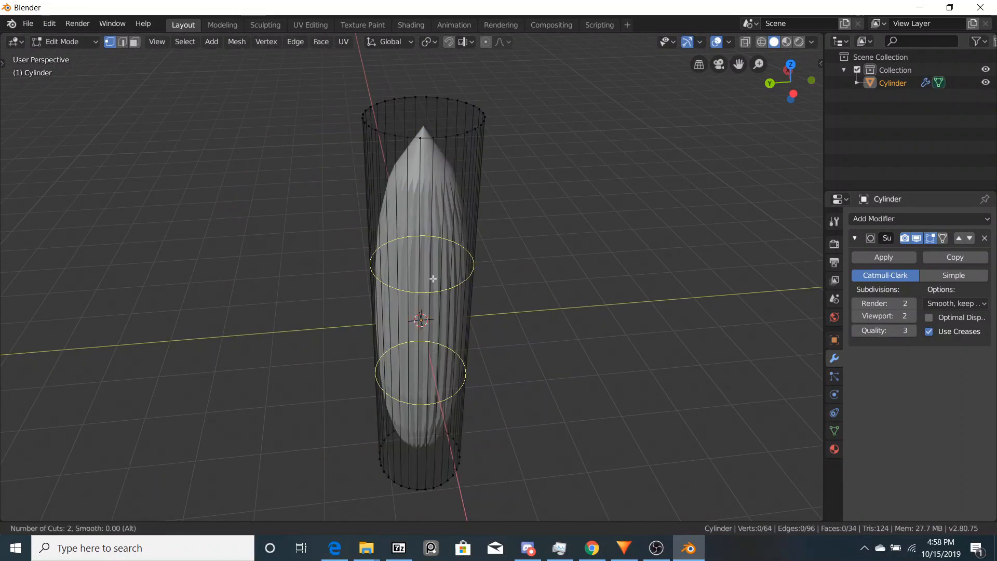
click(433, 279)
right_click(432, 277)
text(sz2.9)
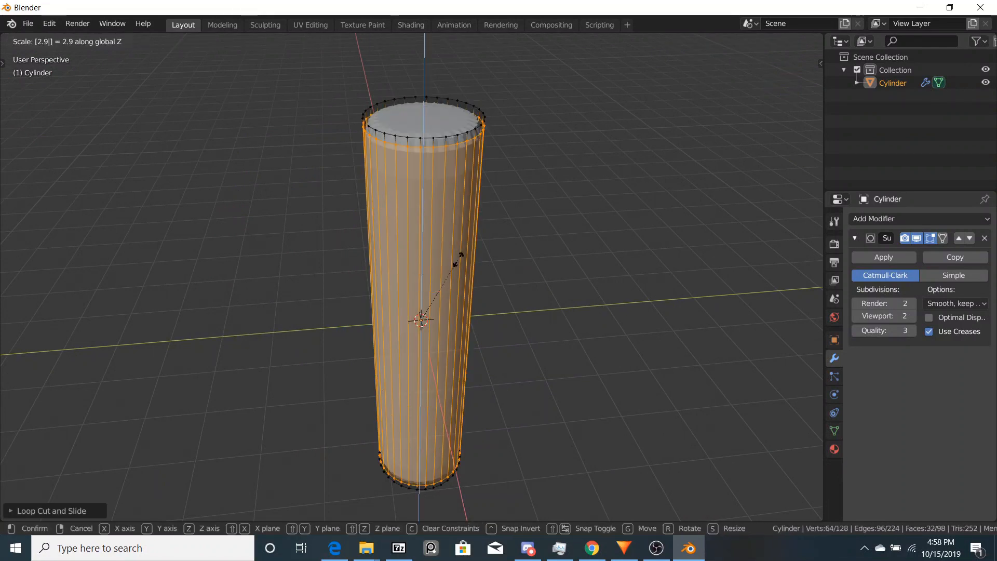
key(Return)
- Apply smooth shading to the subdivided cylinder in Object Mode
scroll(452, 282, up, 5)
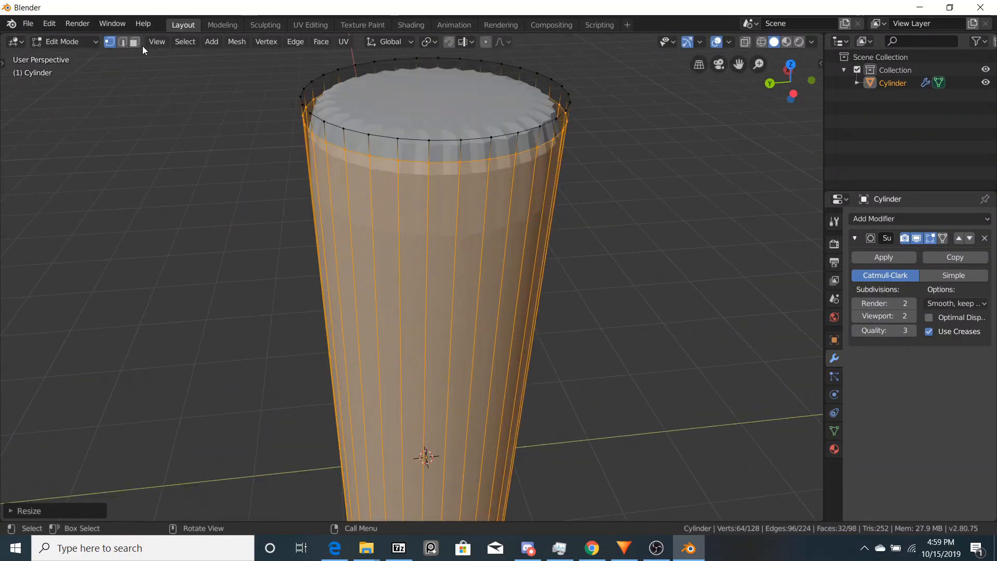
key(Tab)
middle_drag(425, 260, 418, 185)
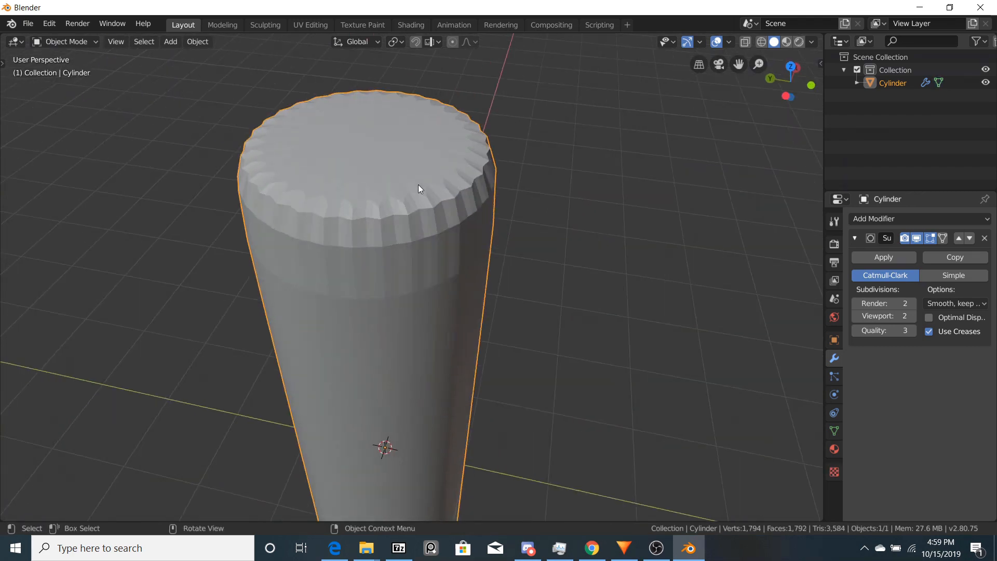
right_click(435, 229)
click(435, 228)
- Inset both end cap faces of the cylinder by about 0.38 m
key(Tab)
click(416, 179)
scroll(478, 338, down, 4)
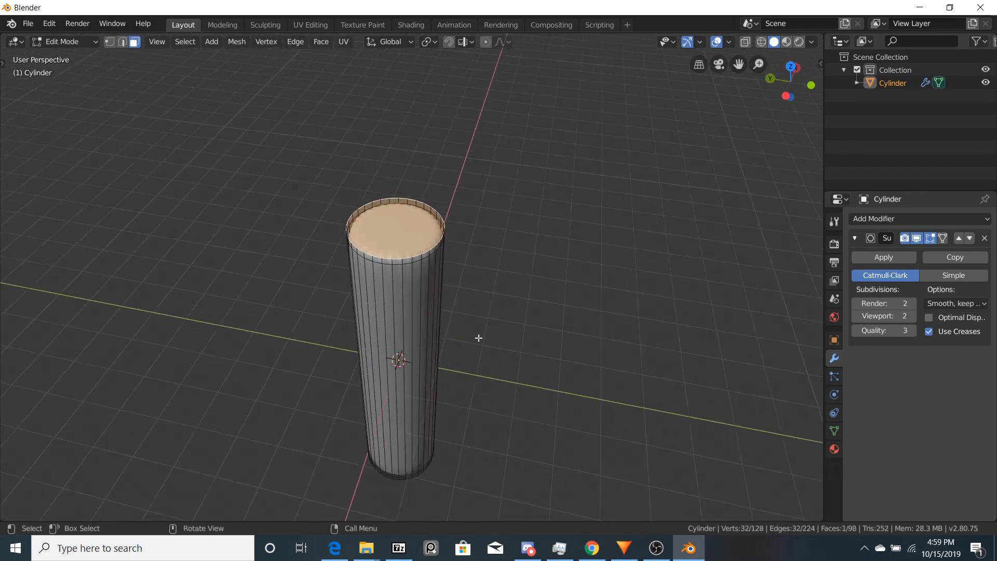
middle_drag(478, 338, 485, 228)
shift+click(431, 305)
middle_drag(516, 323, 531, 292)
scroll(550, 294, up, 1)
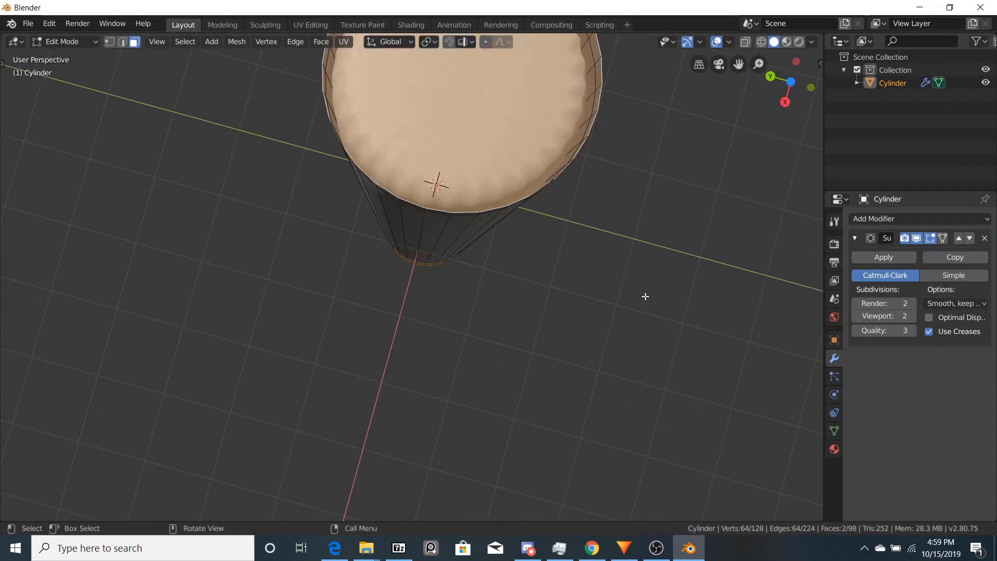
middle_drag(645, 296, 536, 273)
key(i)
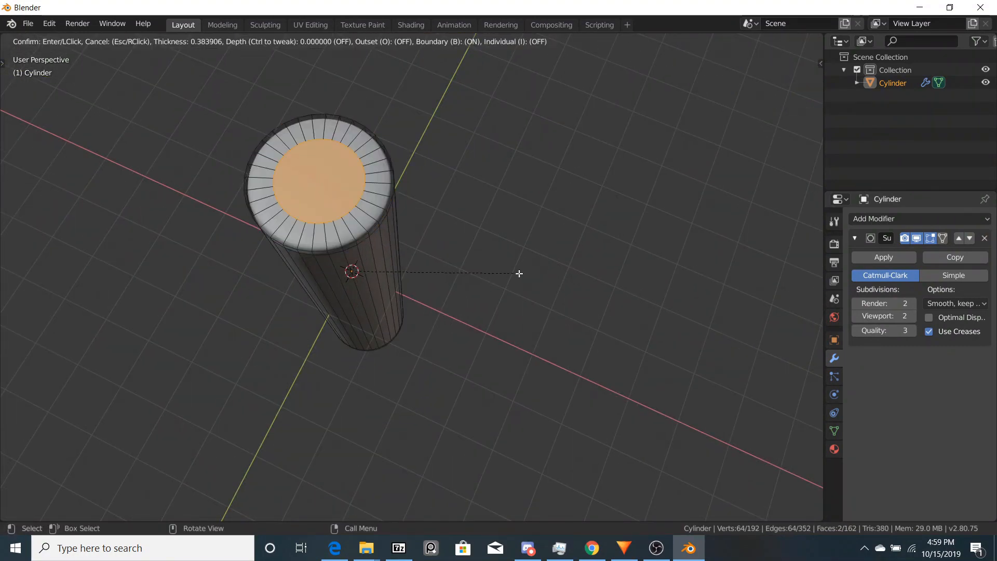
click(524, 271)
- Try moving the inset end cap faces along the global Z axis
key(Tab)
middle_drag(450, 316, 513, 365)
scroll(544, 379, up, 2)
key(Tab)
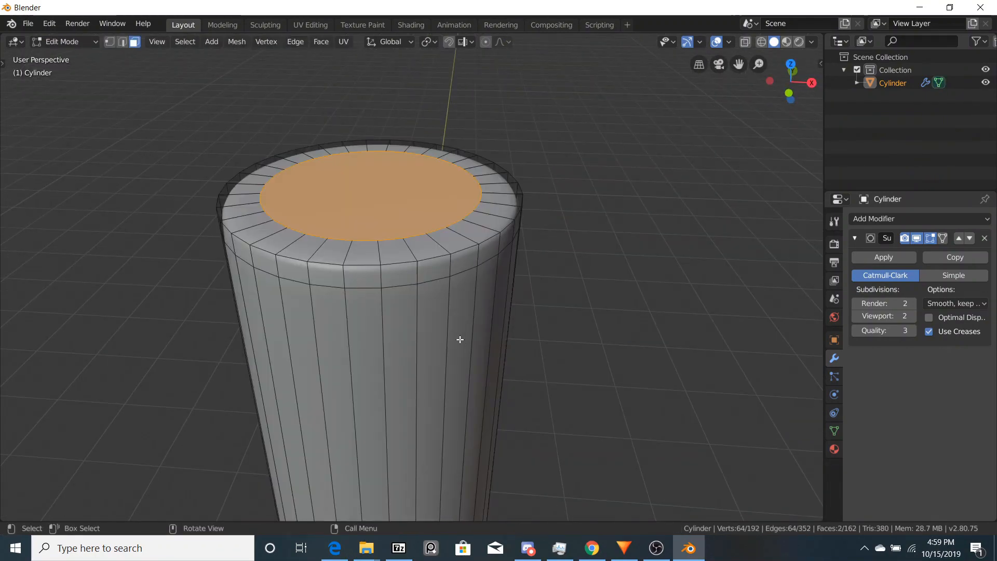
middle_drag(456, 338, 449, 360)
key(e)
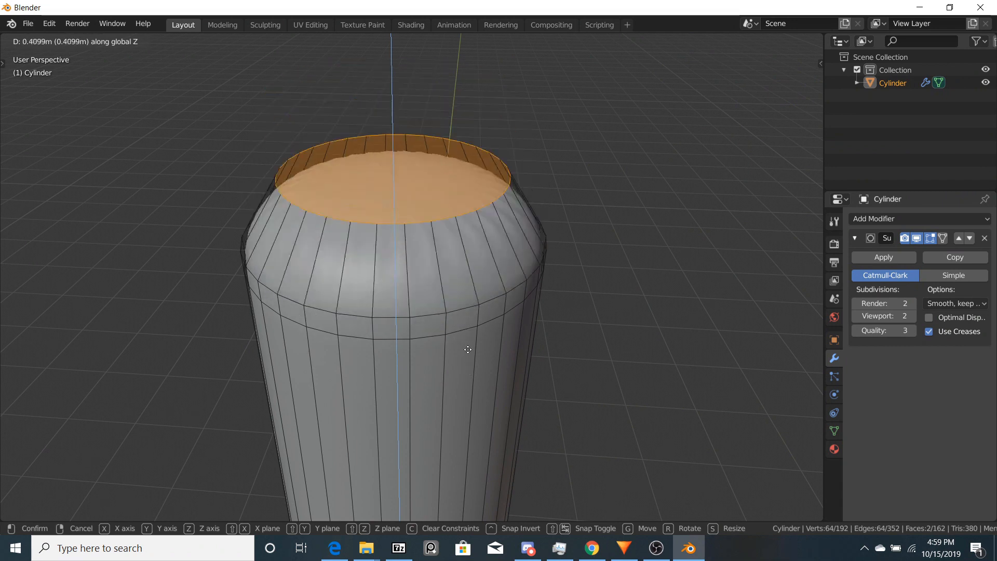
click(485, 364)
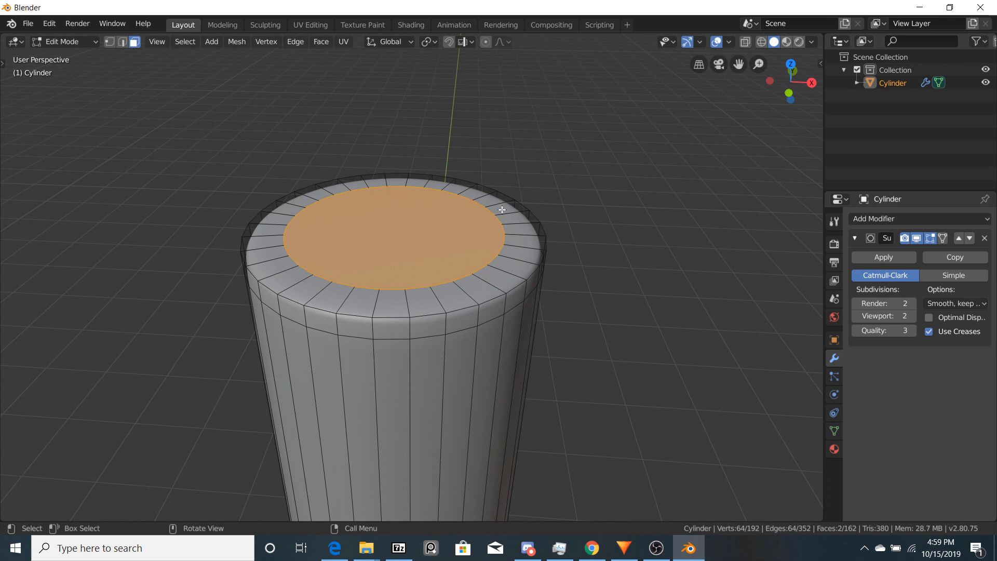
- Delete both end cap faces of the cylinder and switch to vertex selection
middle_drag(497, 293, 516, 306)
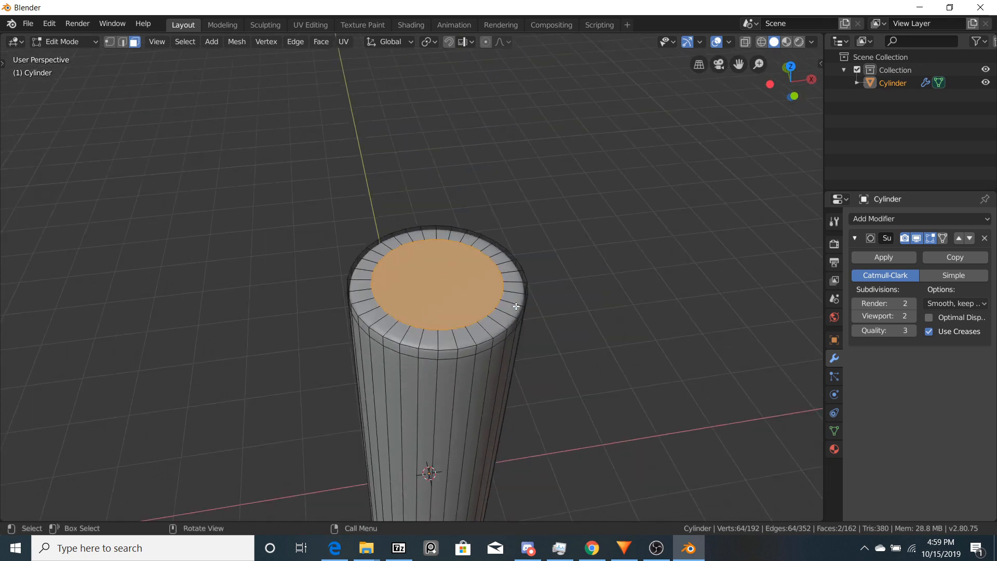
key(x)
click(519, 303)
click(110, 42)
scroll(385, 305, up, 3)
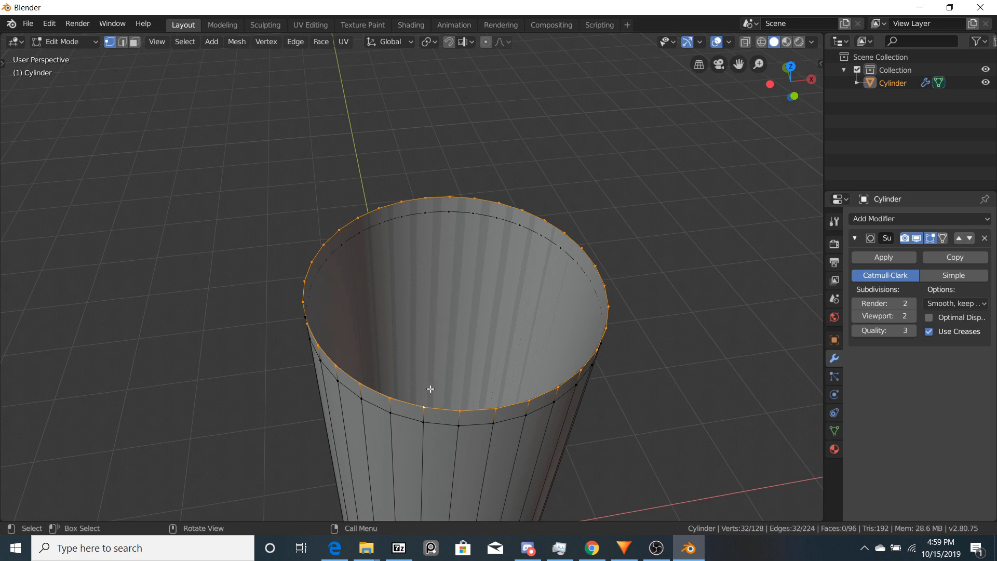
- Close the cylinder's open top rim with a Grid Fill
key(ctrl+f)
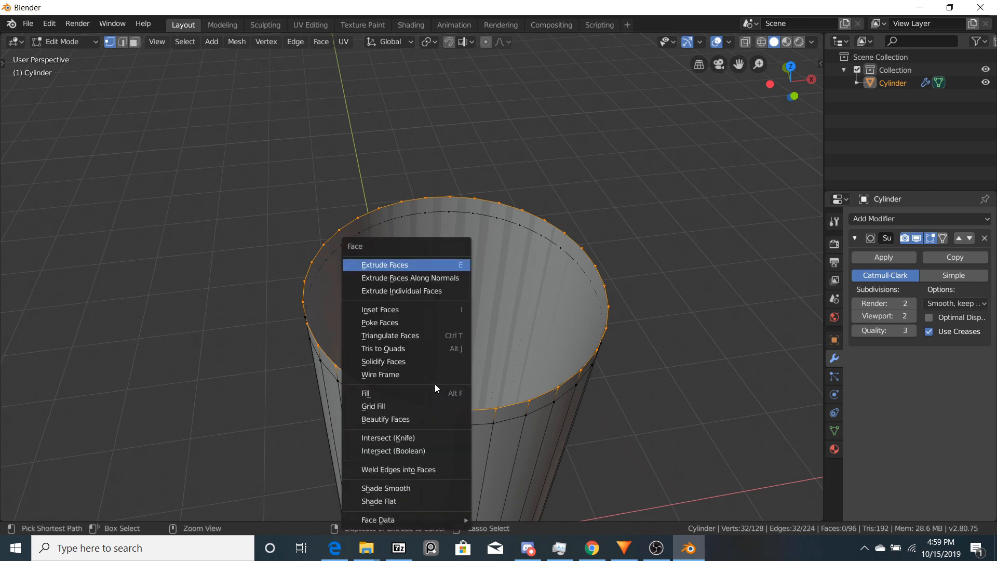
click(404, 406)
middle_drag(470, 360, 455, 308)
key(Tab)
key(Tab)
key(alt+a)
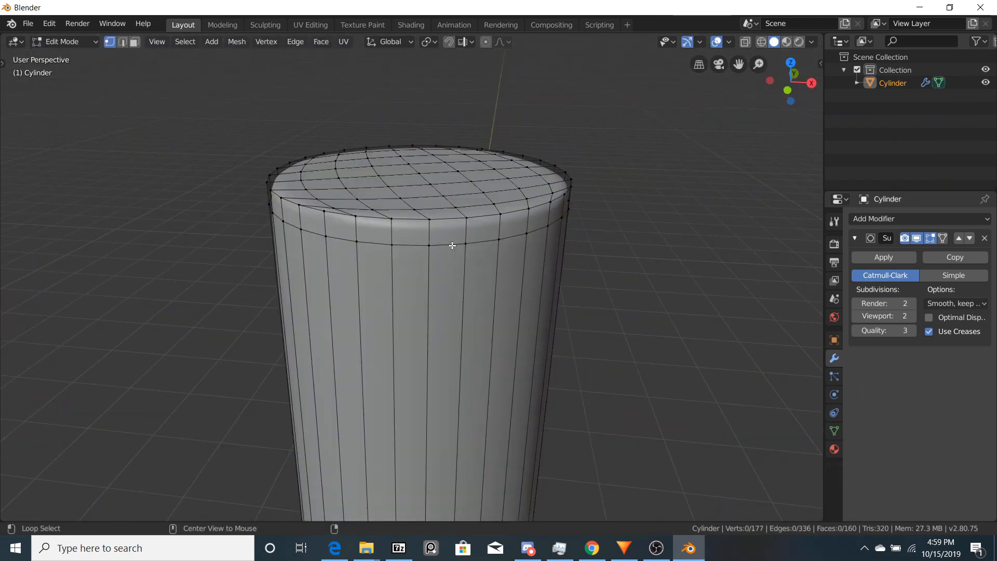
- Examine the supporting edge loops near both ends of the cylinder wall by selecting them together
alt+click(452, 245)
scroll(475, 254, down, 5)
scroll(469, 391, up, 3)
shift+middle_drag(469, 392, 474, 192)
alt+shift+click(447, 360)
scroll(452, 332, down, 5)
mouse_move(457, 259)
middle_down()
mouse_move(475, 298)
mouse_move(464, 260)
middle_up()
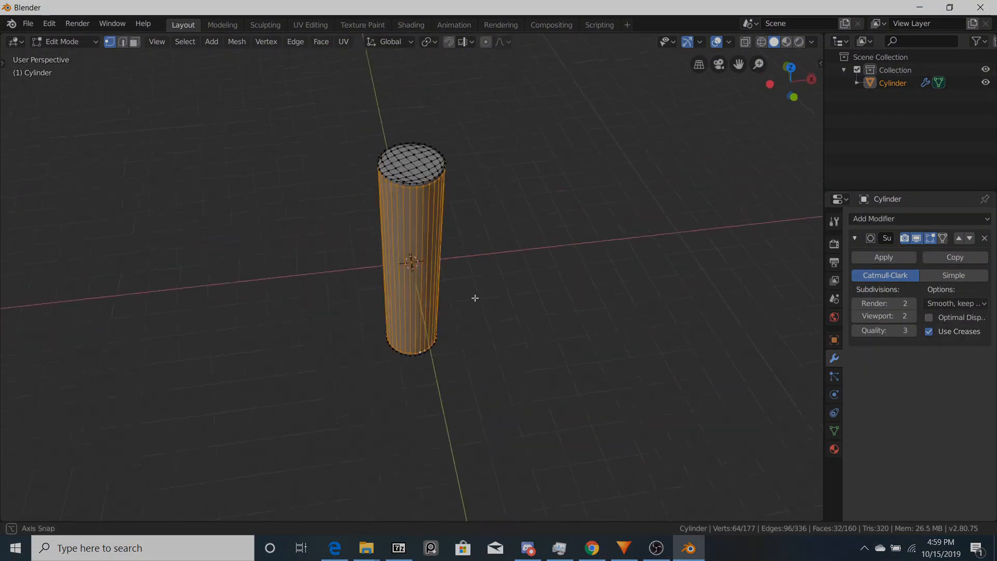
scroll(441, 182, up, 3)
shift+middle_drag(422, 143, 417, 307)
middle_drag(418, 259, 428, 296)
scroll(427, 296, up, 3)
key(alt+a)
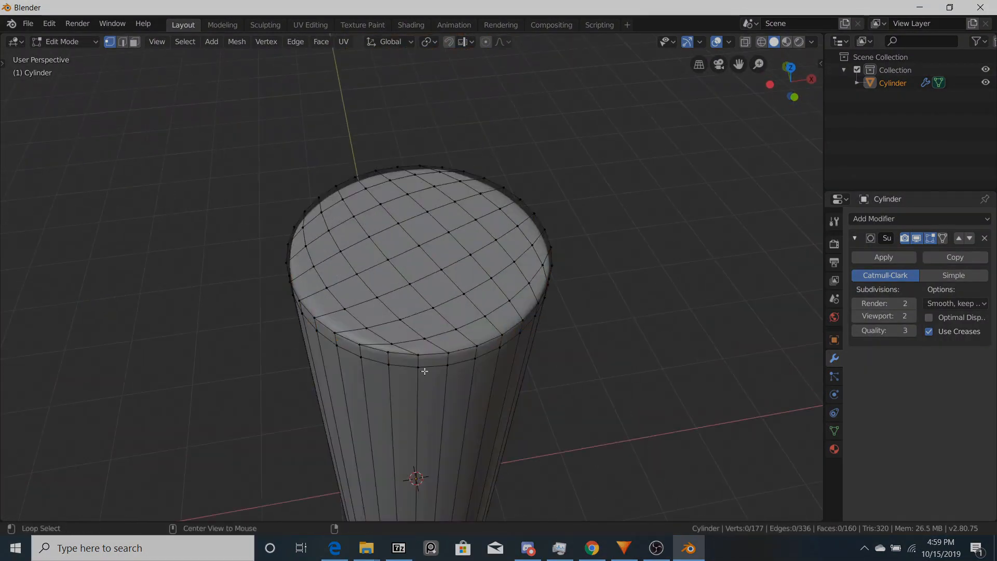
- Remove the supporting edge loop just below the cylinder's top cap and check the smoothed shape
alt+click(431, 372)
key(x)
click(432, 372)
key(Tab)
middle_drag(467, 350, 462, 313)
middle_drag(544, 414, 483, 336)
- Cut a new edge loop around the cylinder wall and slide it up close to the top cap
key(Tab)
key(alt+a)
click(416, 320)
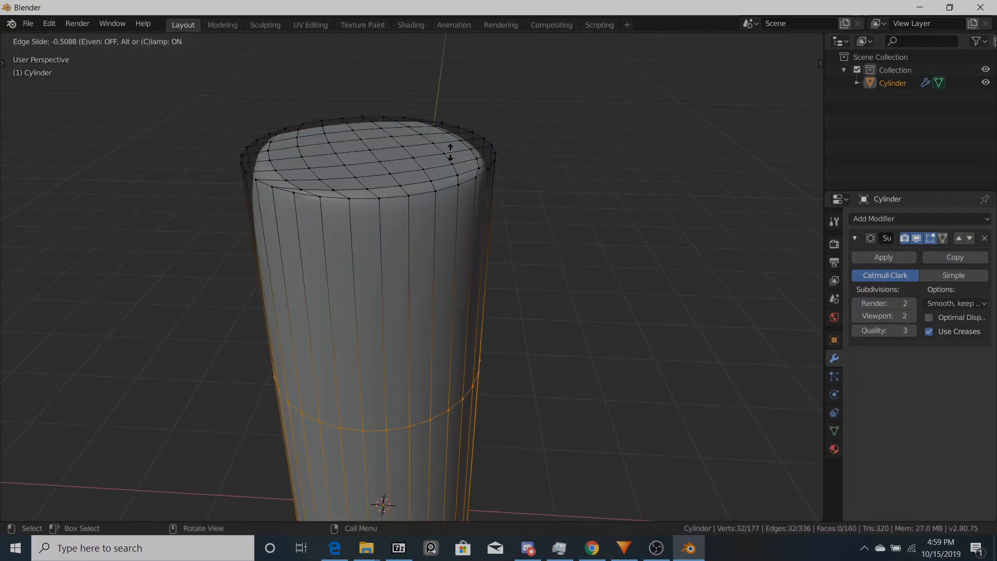
click(459, 50)
key(Tab)
middle_drag(453, 157, 490, 282)
key(Tab)
key(alt+a)
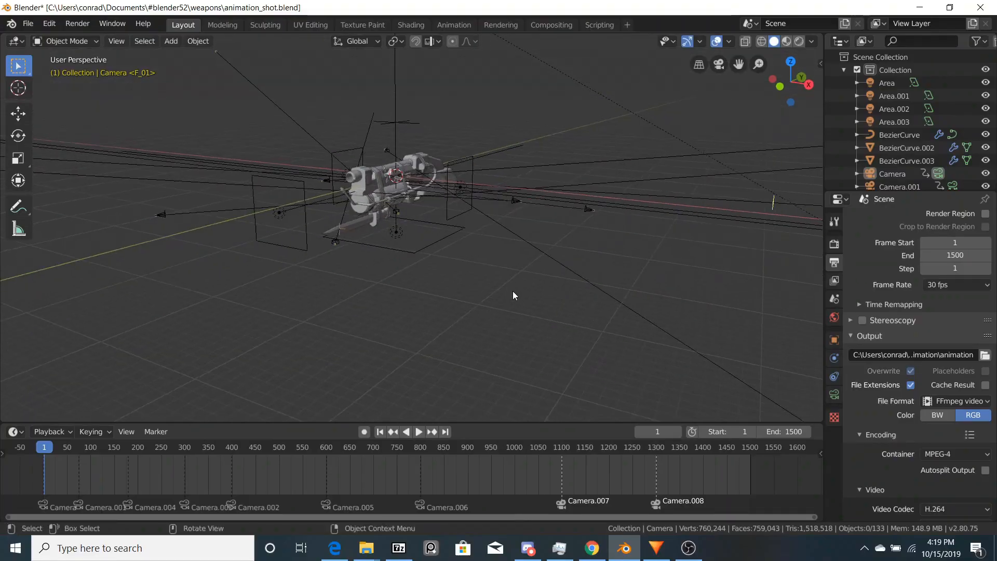
- Play back the flamethrower's camera animation in the animation_shot.blend scene
middle_drag(512, 291, 391, 320)
key(space)
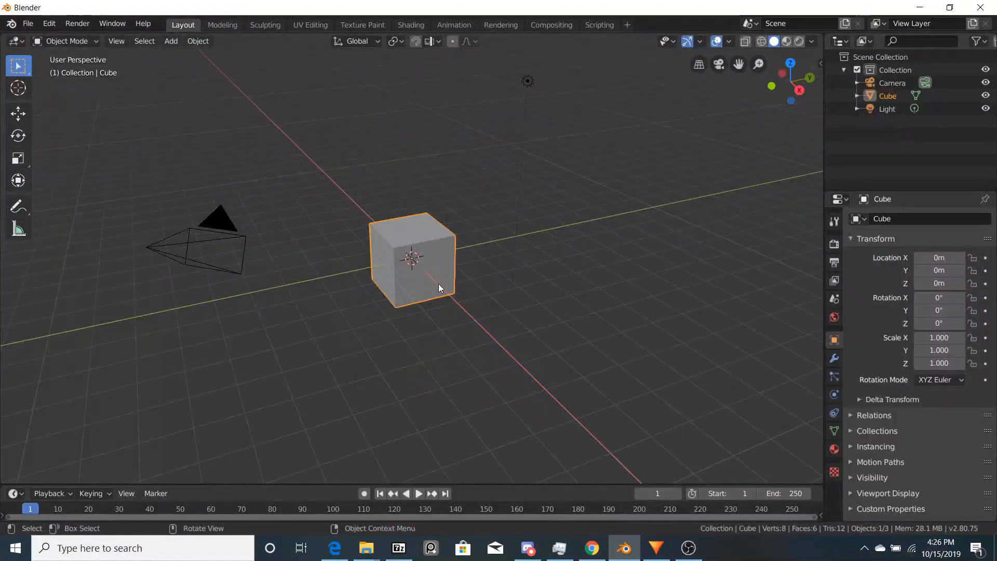
- Select the scene's camera and view the cube through it
middle_drag(438, 284, 470, 242)
key(alt+a)
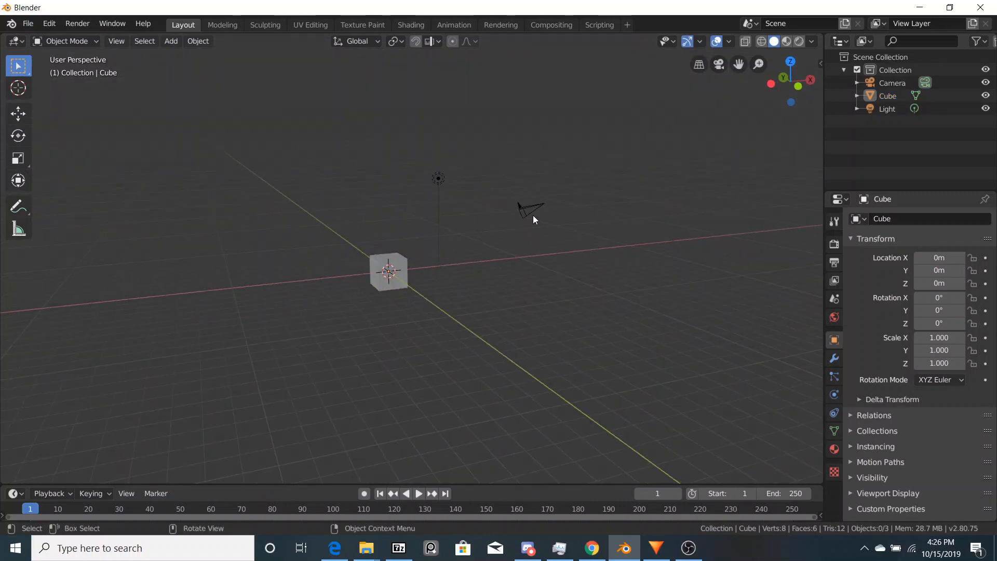
key(KP_0)
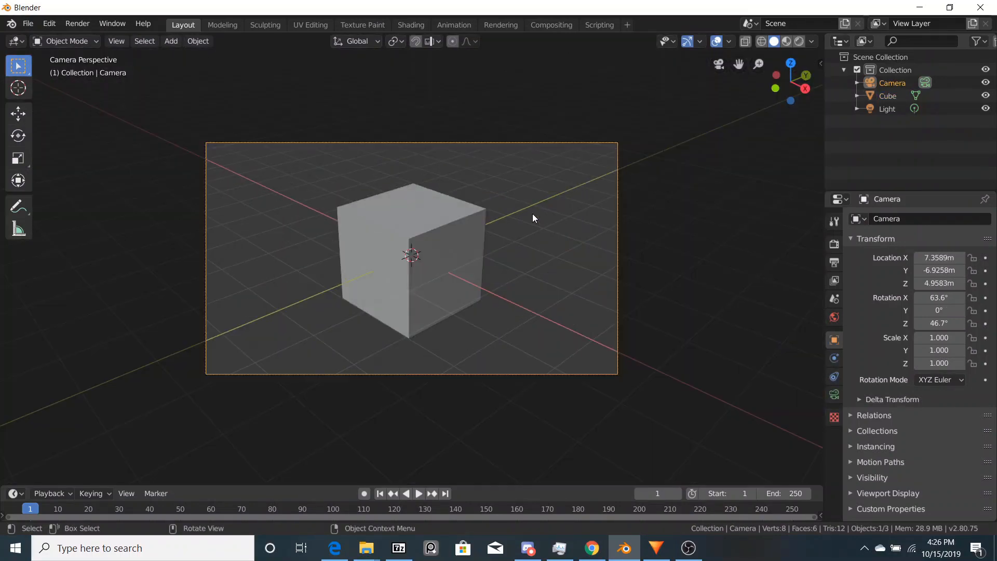
mouse_move(545, 234)
middle_down()
mouse_move(531, 258)
mouse_move(559, 185)
mouse_move(500, 221)
mouse_move(552, 221)
middle_up()
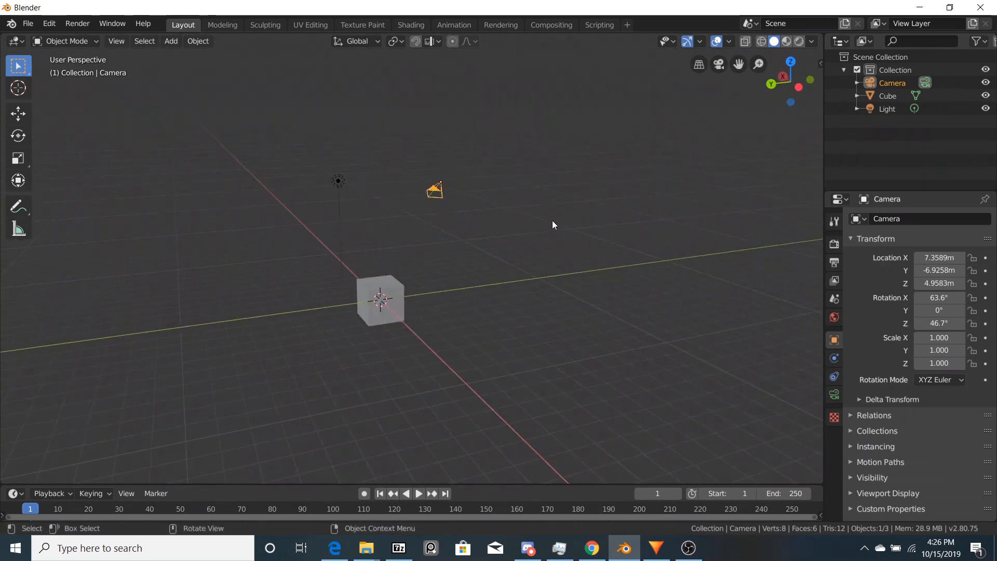
key(KP_0)
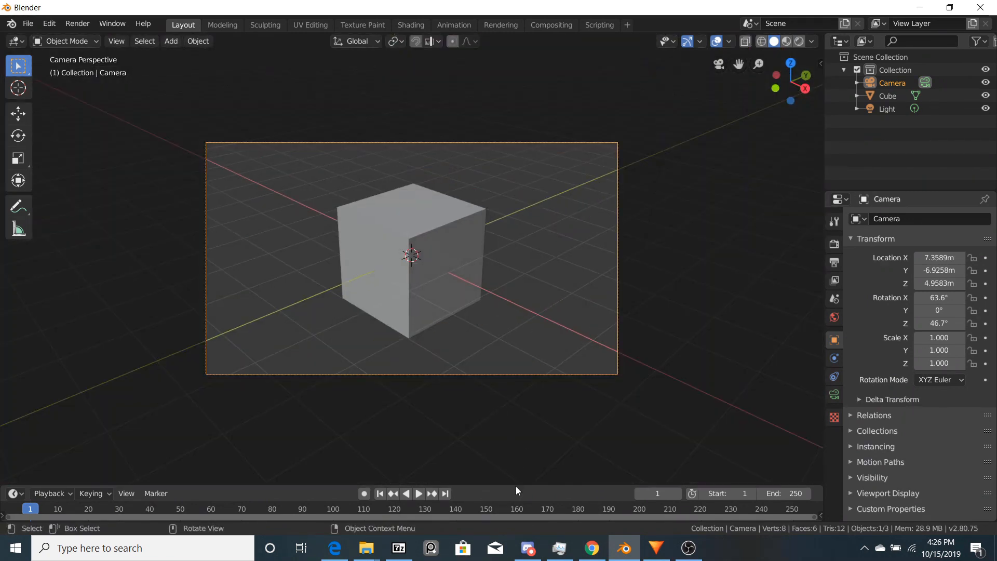
- Enlarge the timeline and insert a location and rotation keyframe for the camera at frame 1
drag(516, 485, 520, 417)
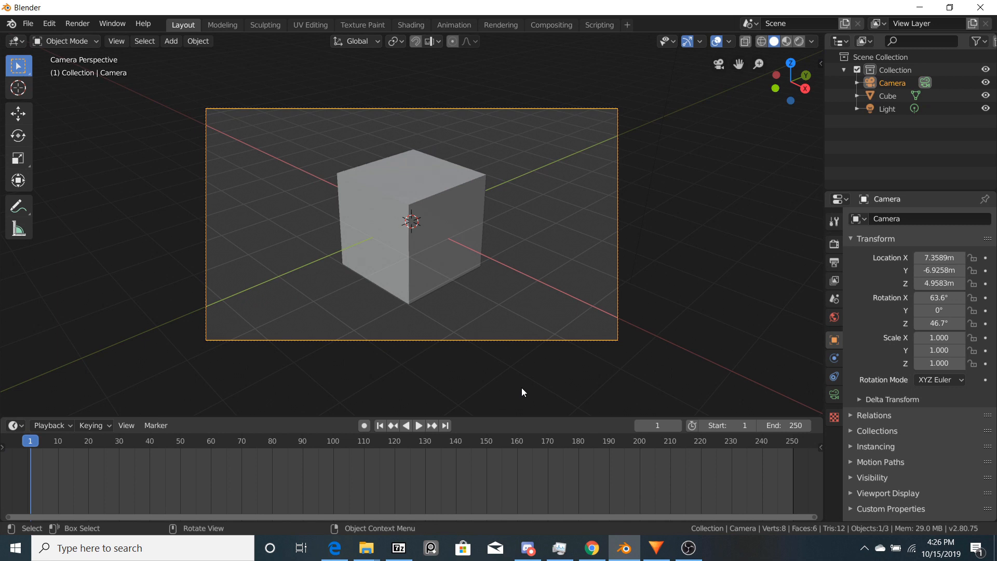
key(i)
click(515, 335)
- Go to frame 50 and rotate the camera to about 78.8° on X and 12.4° on Z
key(r)
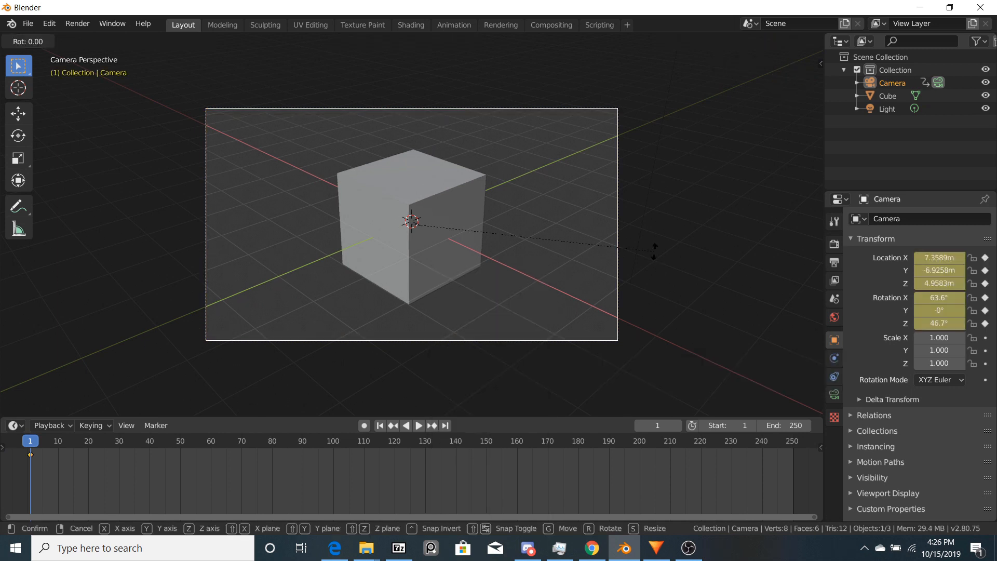
right_click(654, 251)
key(space)
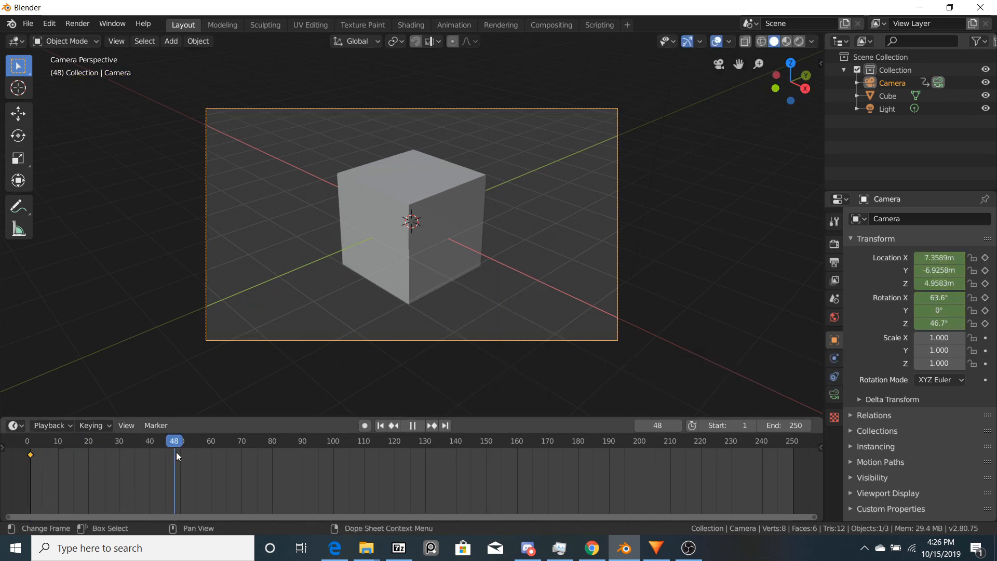
key(space)
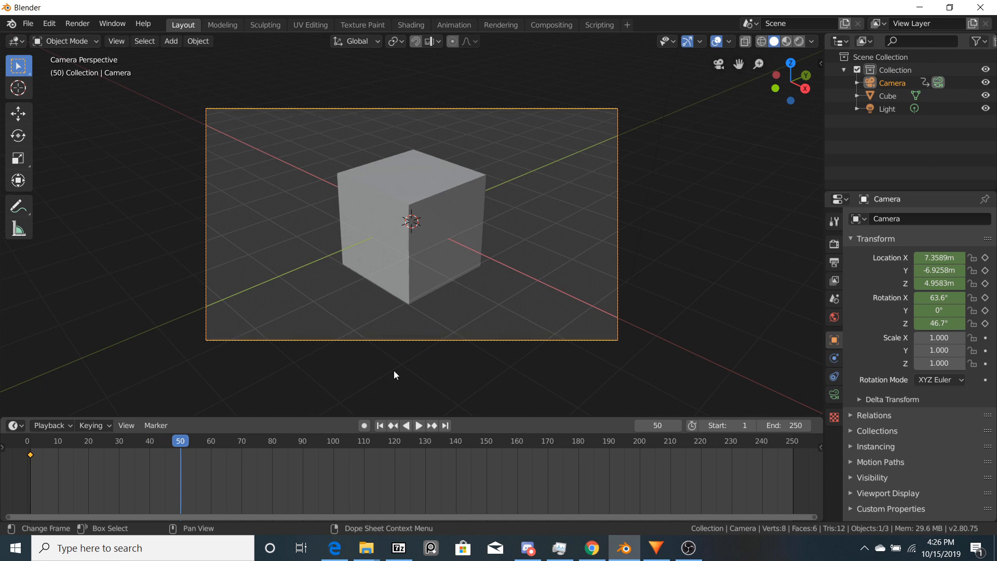
key(r)
click(496, 318)
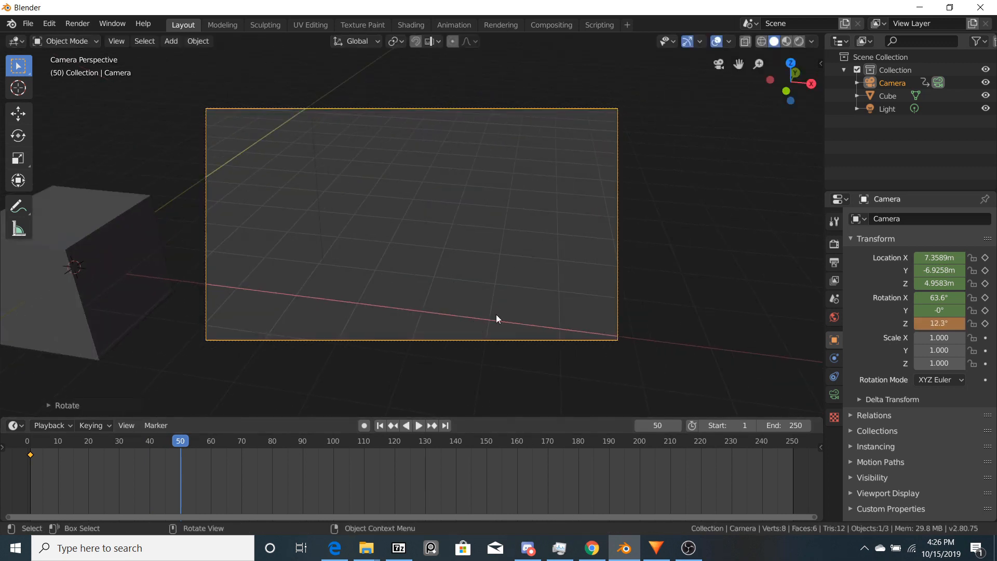
key(r)
key(x)
key(x)
click(412, 227)
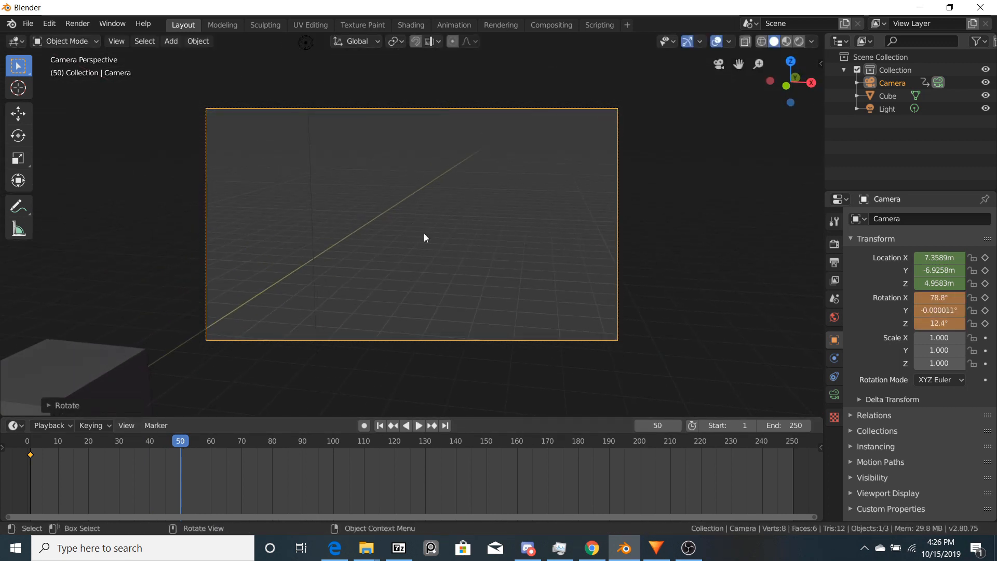
- Move the camera to about X 1.61, Y -8.82, Z 1.85 m and insert a location and rotation keyframe at frame 50
key(g)
click(646, 218)
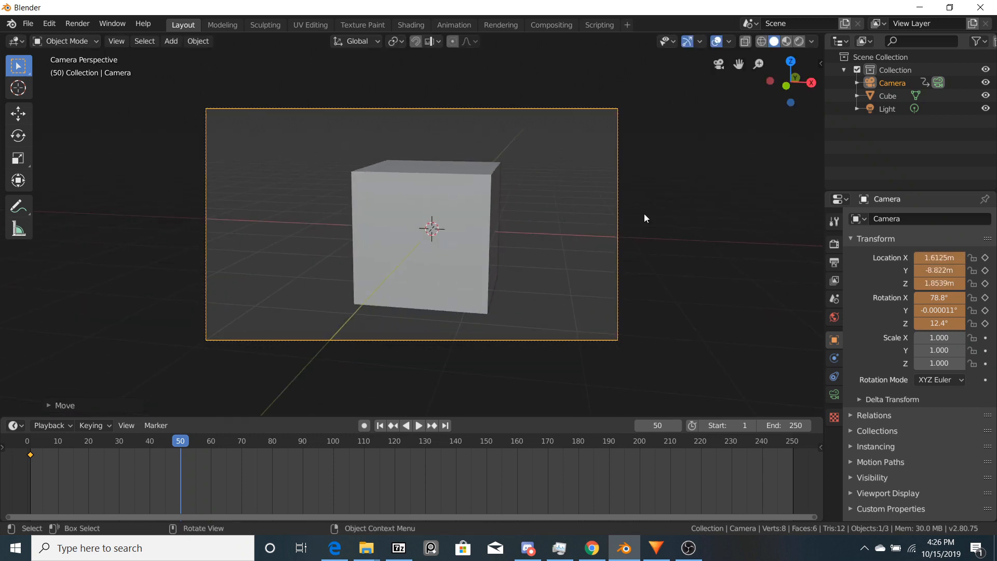
key(i)
click(595, 255)
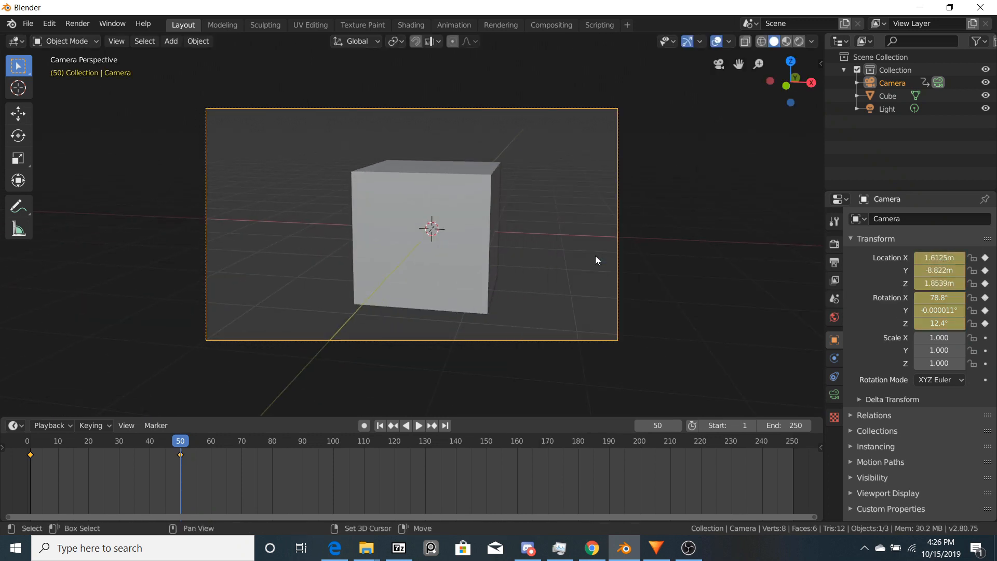
- Play back the camera animation from frame 1
key(shift+Left)
key(space)
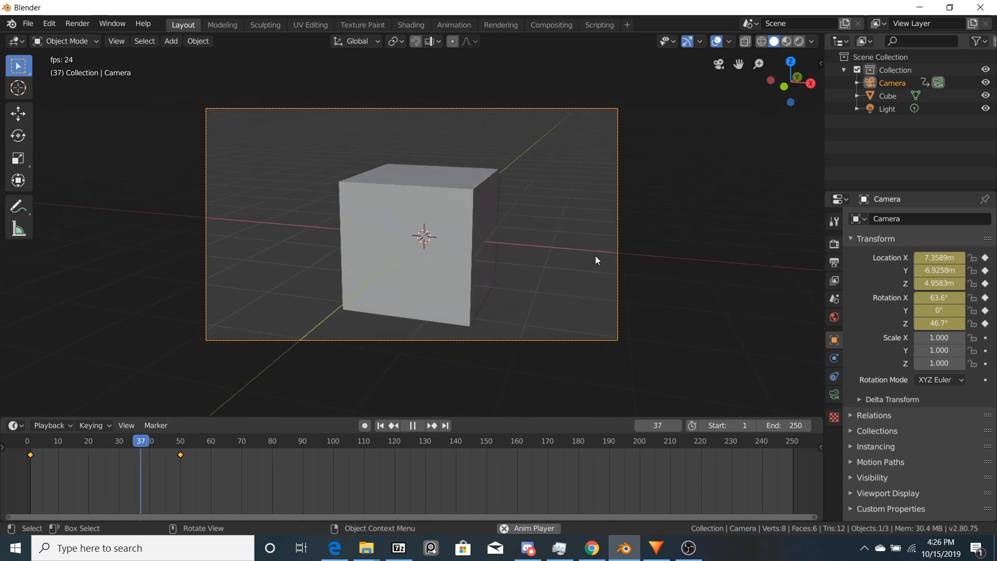
key(space)
- Inspect the camera's placement relative to the cube from outside the camera view and from directly above
middle_drag(596, 254, 669, 258)
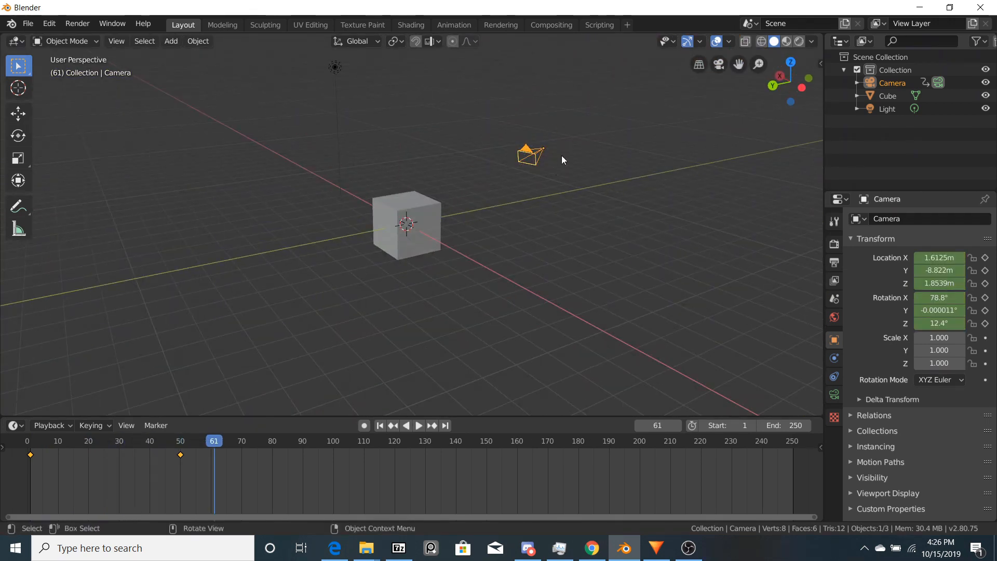
middle_drag(539, 167, 429, 162)
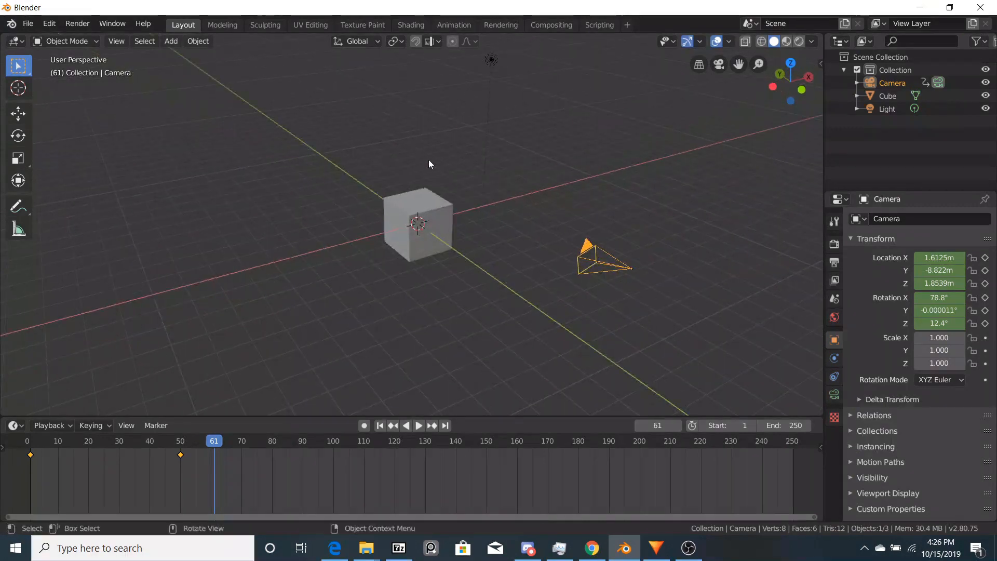
key(KP_7)
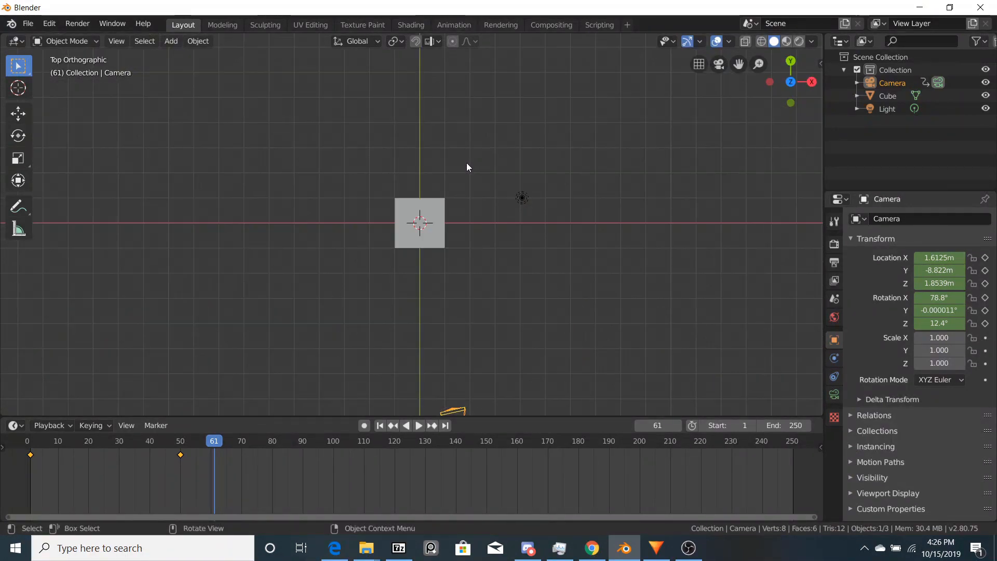
scroll(466, 163, down, 1)
shift+middle_drag(475, 254, 488, 140)
scroll(453, 219, up, 3)
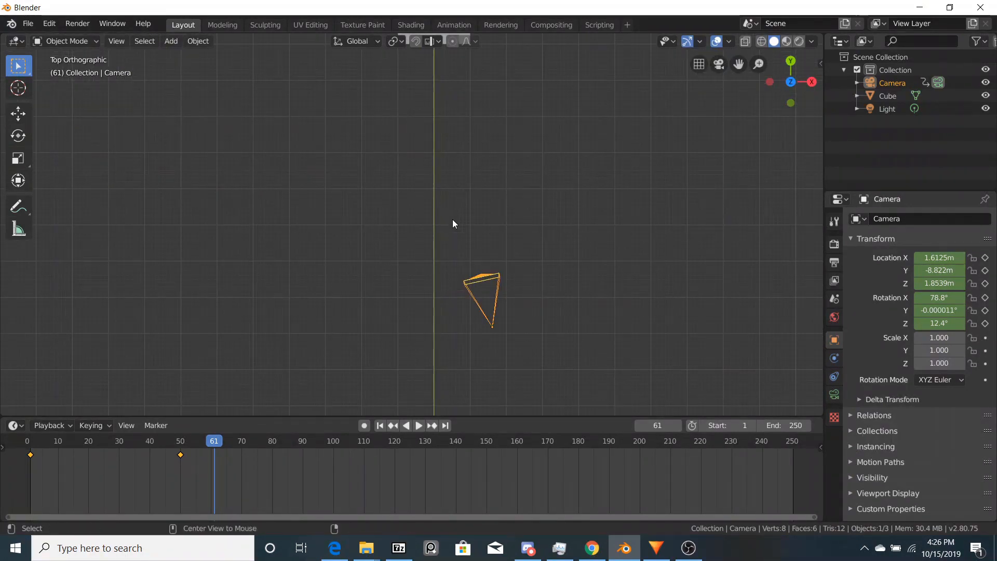
click(474, 278)
middle_drag(472, 272, 567, 226)
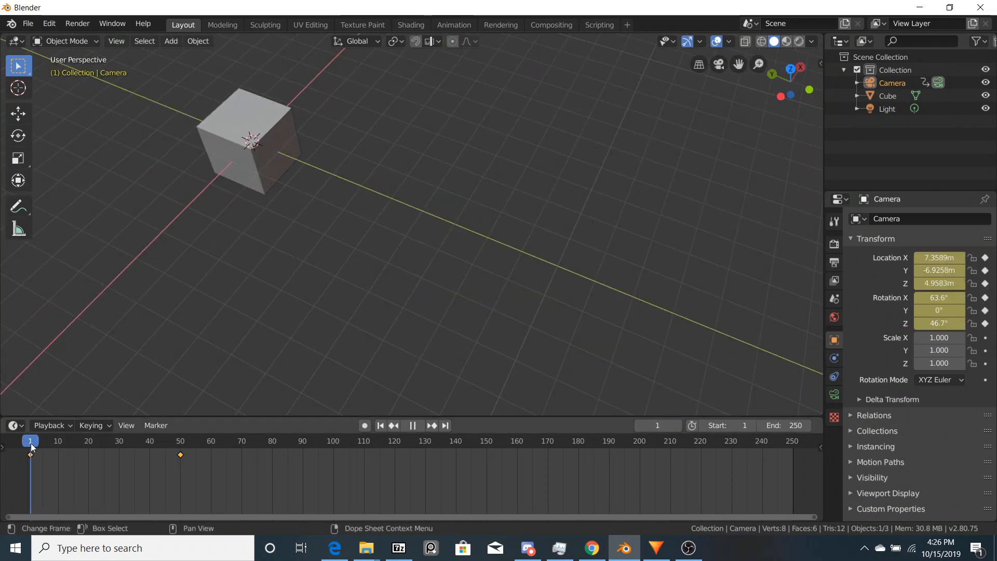
- Add a timeline marker at frame 1 and bind the camera to it
click(156, 425)
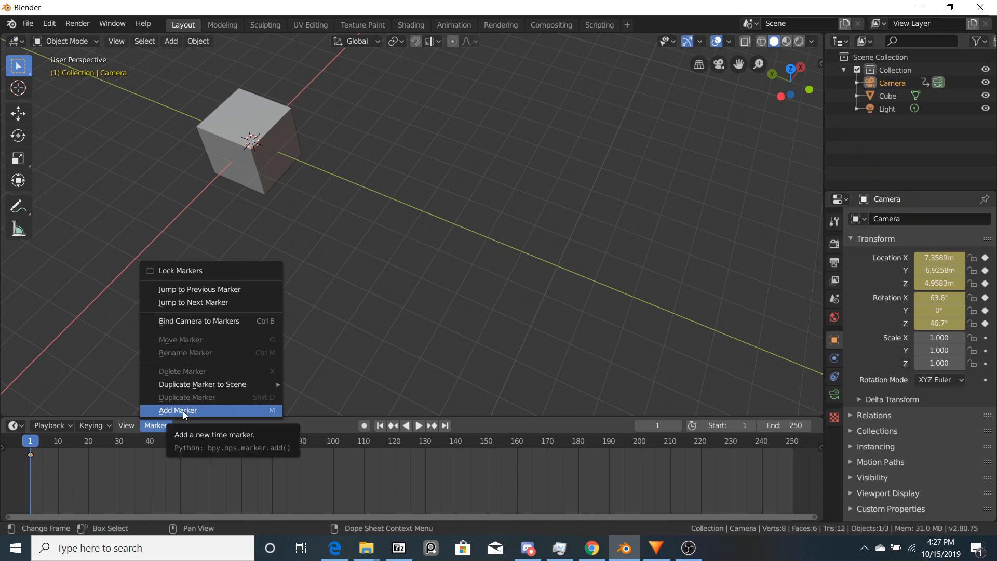
click(183, 410)
click(164, 427)
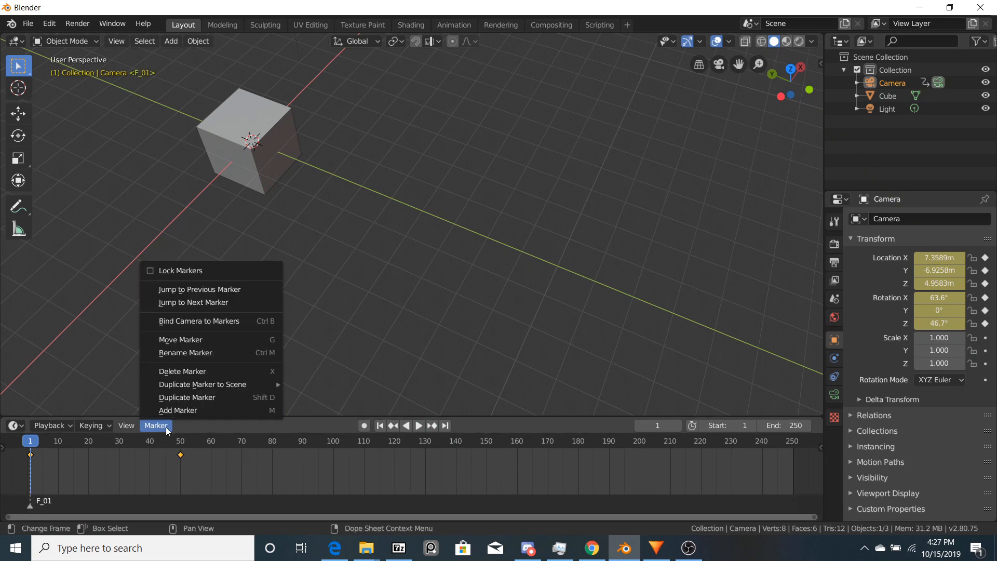
click(219, 320)
- Duplicate the camera in the top view, place the copy at about X -5.2, Y -6.8 m and rotate it toward the cube
scroll(343, 302, down, 4)
middle_drag(351, 296, 366, 253)
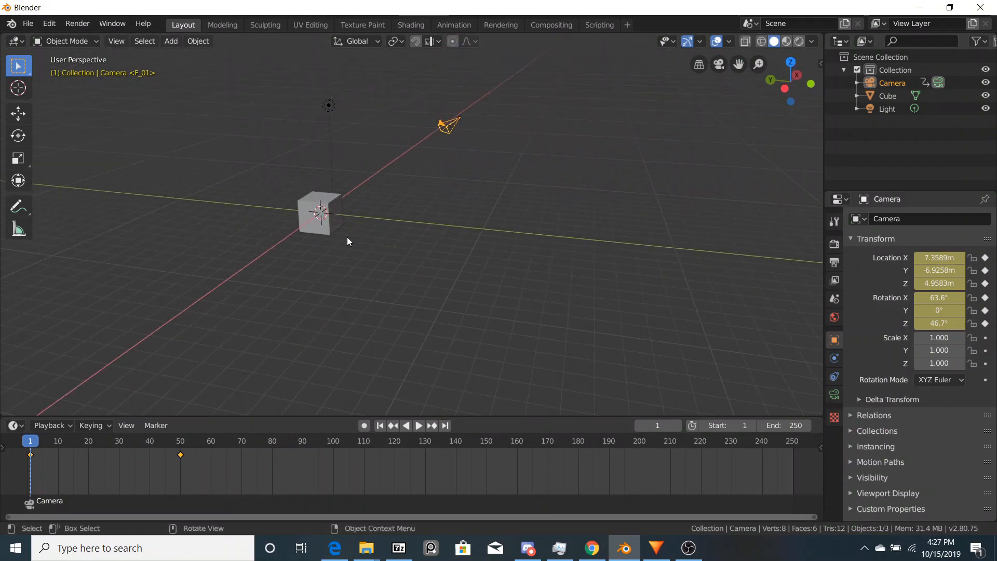
key(KP_7)
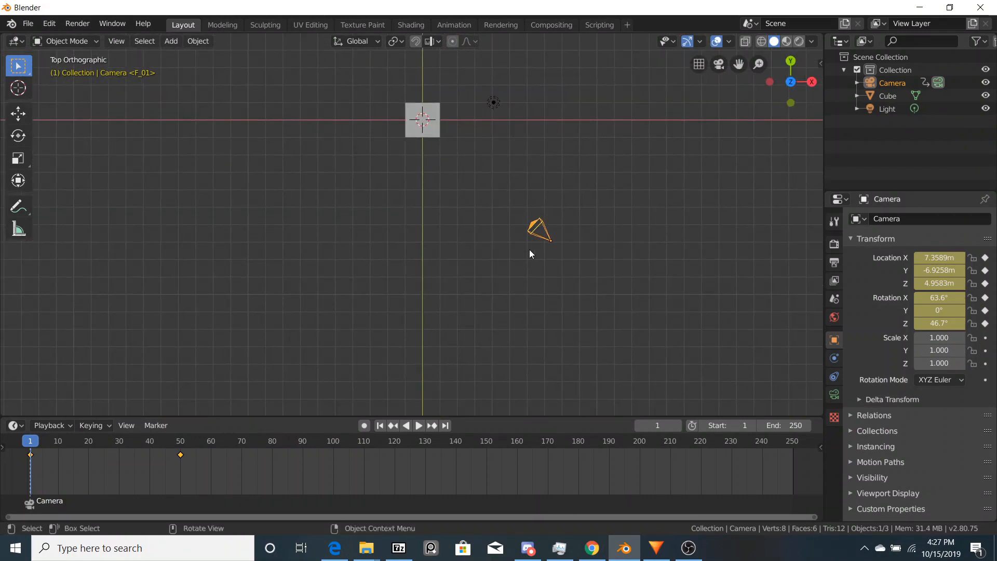
key(shift+d)
click(307, 247)
key(r)
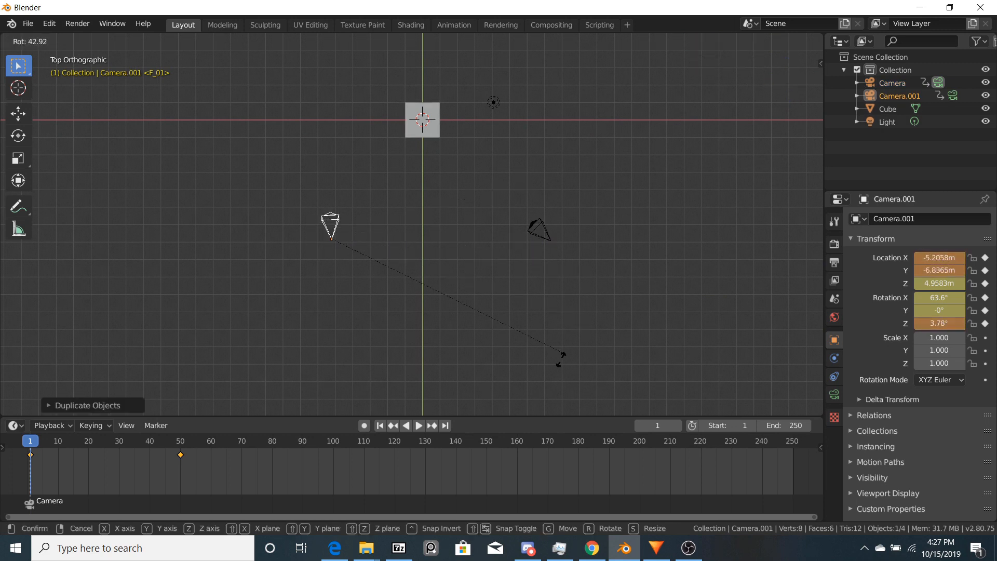
click(433, 85)
- Go to frame 50 and delete the duplicate camera's keyframes
key(space)
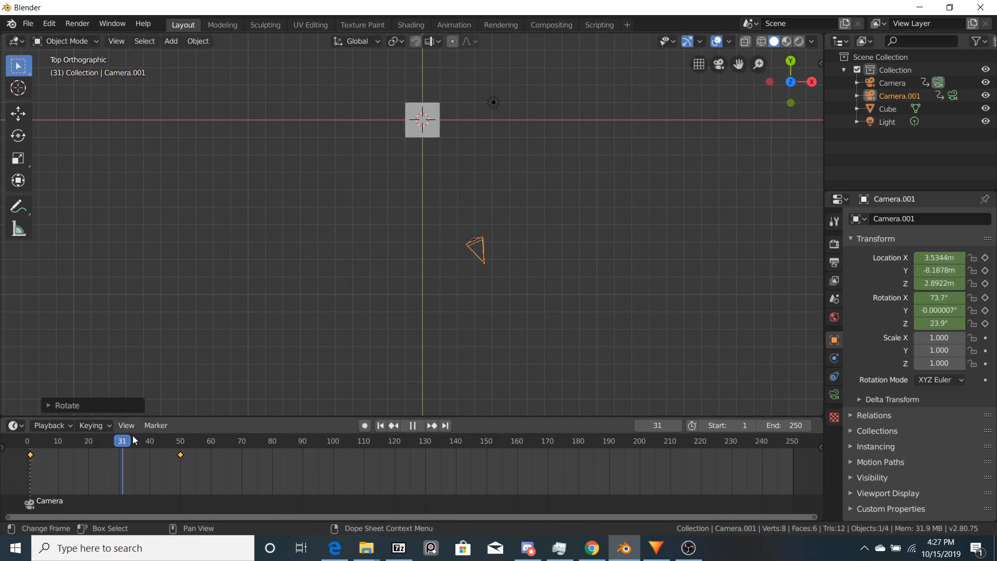
key(space)
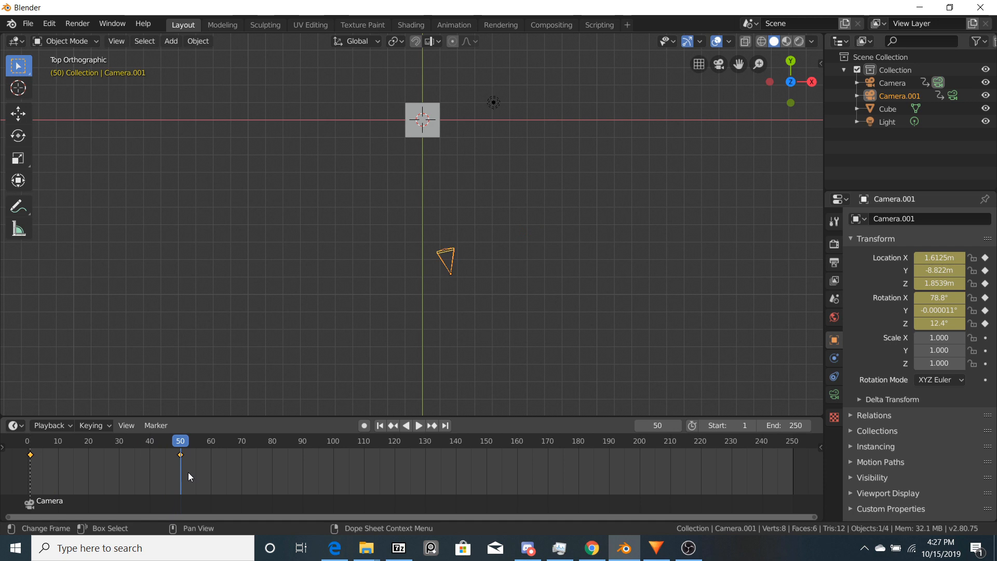
key(x)
click(188, 471)
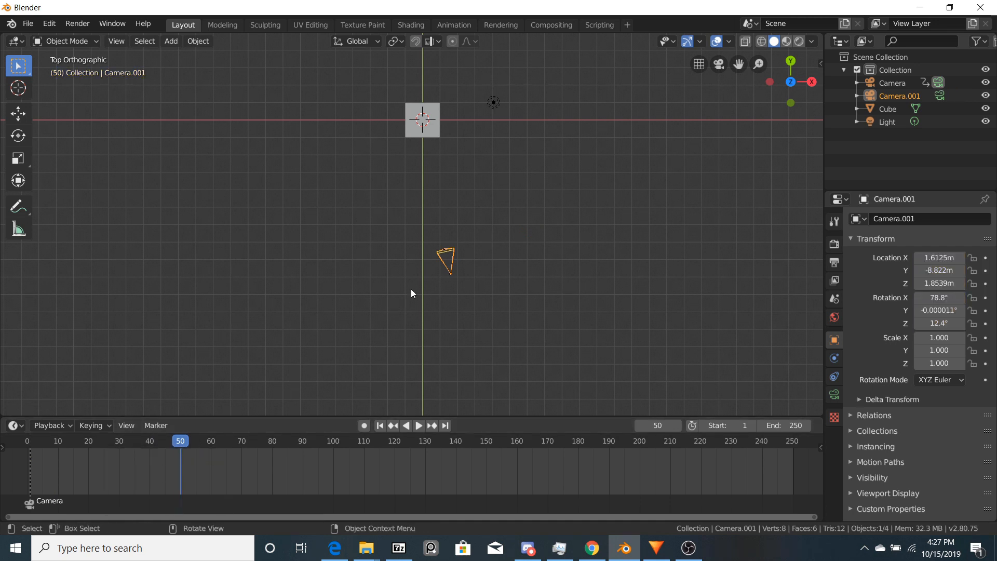
- Move the duplicate camera to about X -4.8, Y -7.3 m and rotate it to about -40.4° on Z
key(g)
click(425, 236)
key(r)
click(481, 374)
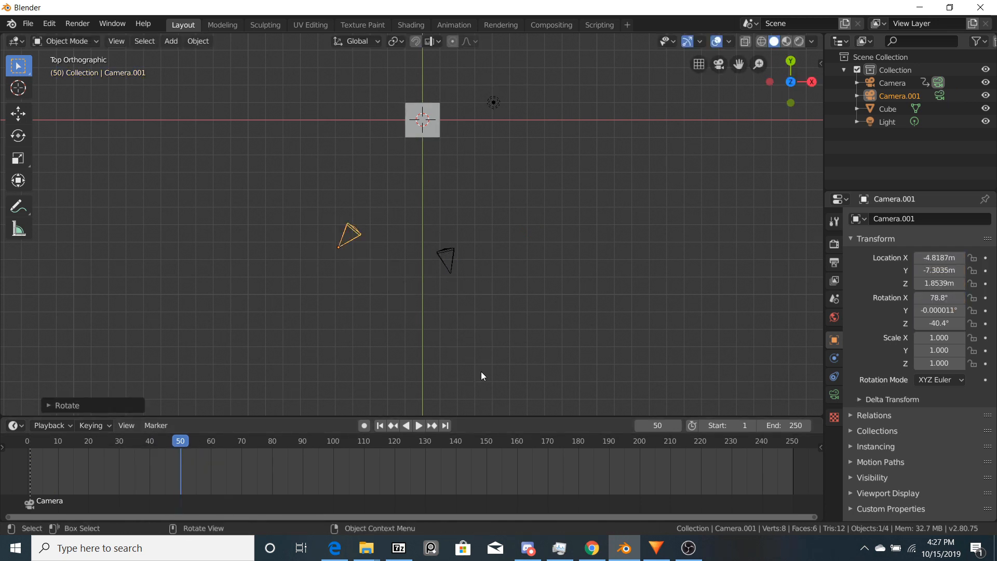
- Check the active camera's view against the placement of both cameras around the cube
middle_drag(481, 374, 531, 261)
key(KP_0)
key(KP_0)
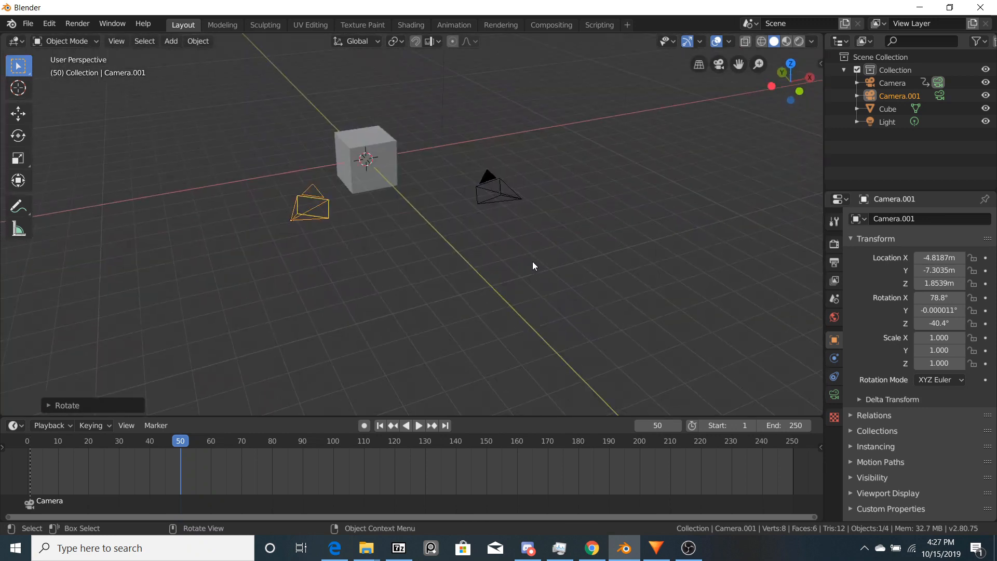
key(KP_0)
key(KP_0)
key(KP_0)
key(KP_0)
click(488, 185)
middle_drag(372, 222, 364, 346)
click(397, 231)
- Add a timeline marker at frame 50 and bind Camera.001 to it
click(151, 426)
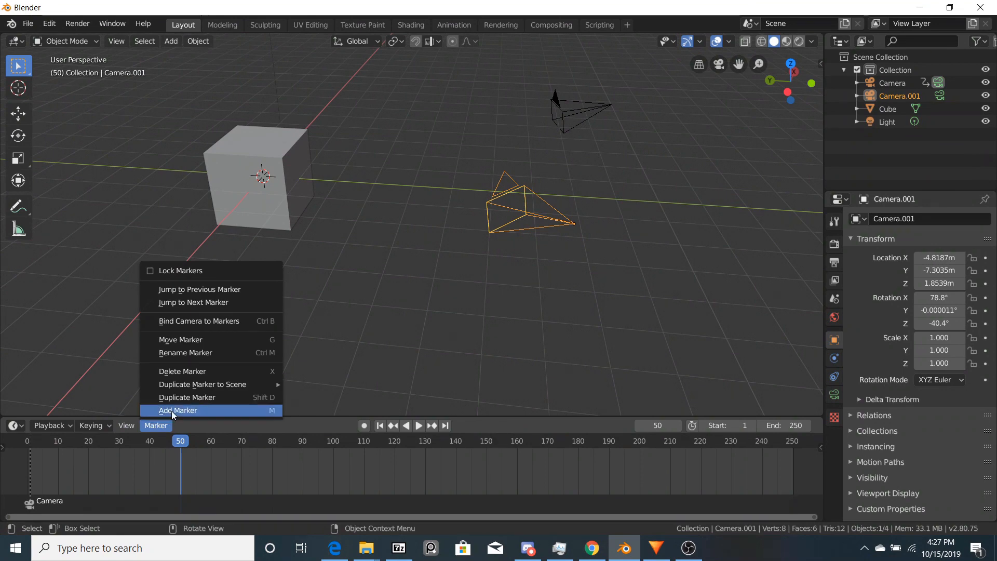
click(171, 410)
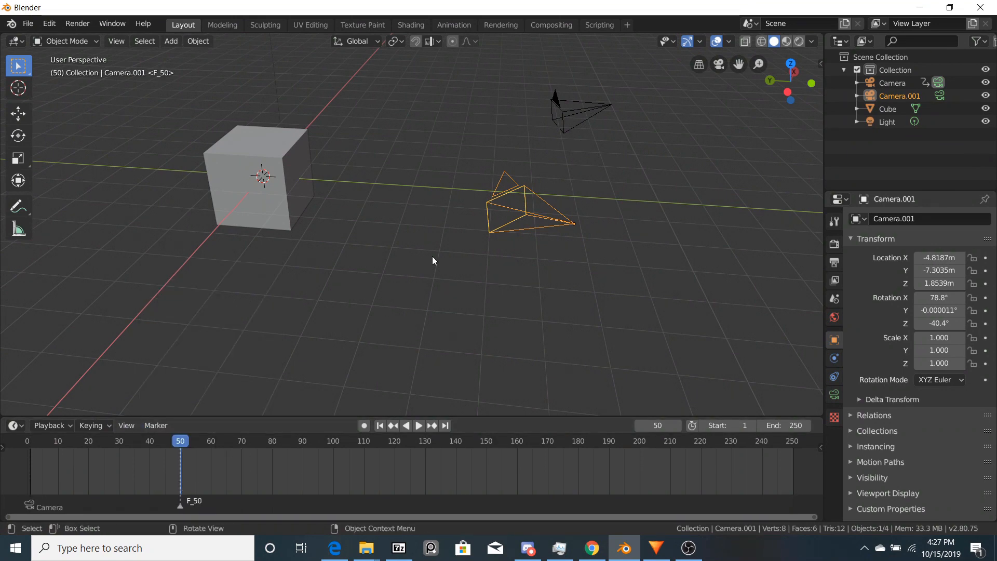
middle_drag(432, 256, 718, 300)
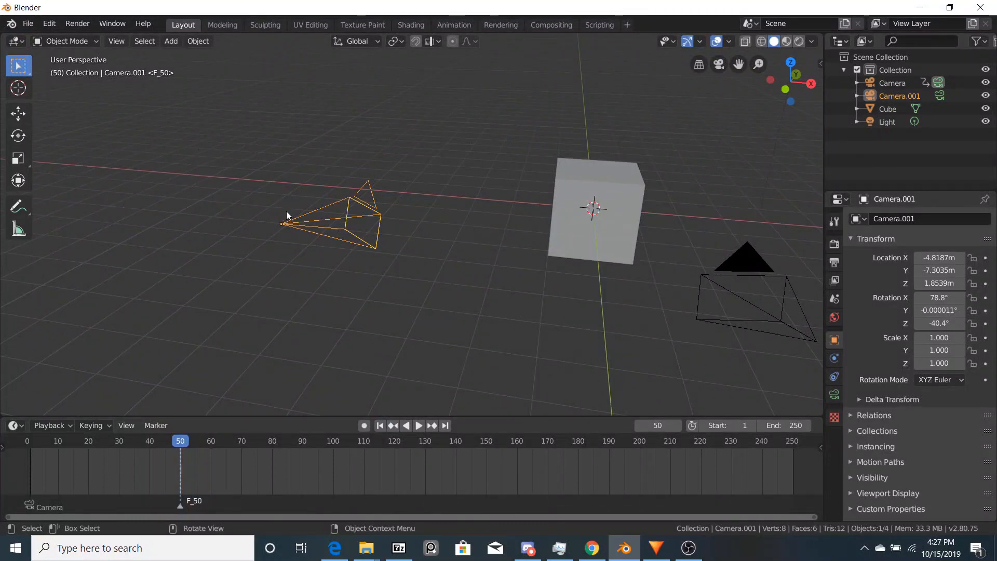
middle_drag(287, 214, 678, 211)
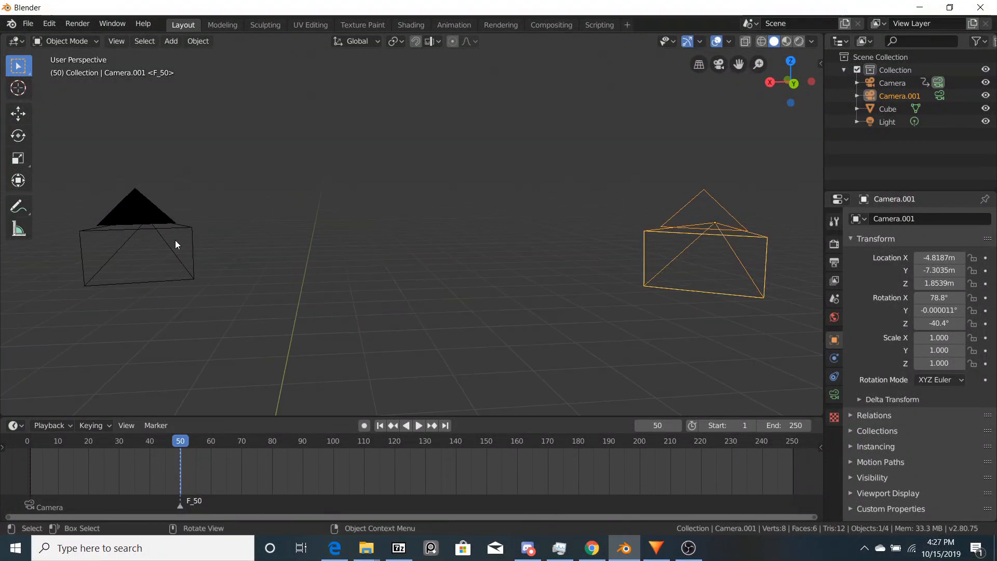
middle_drag(139, 250, 359, 277)
click(159, 425)
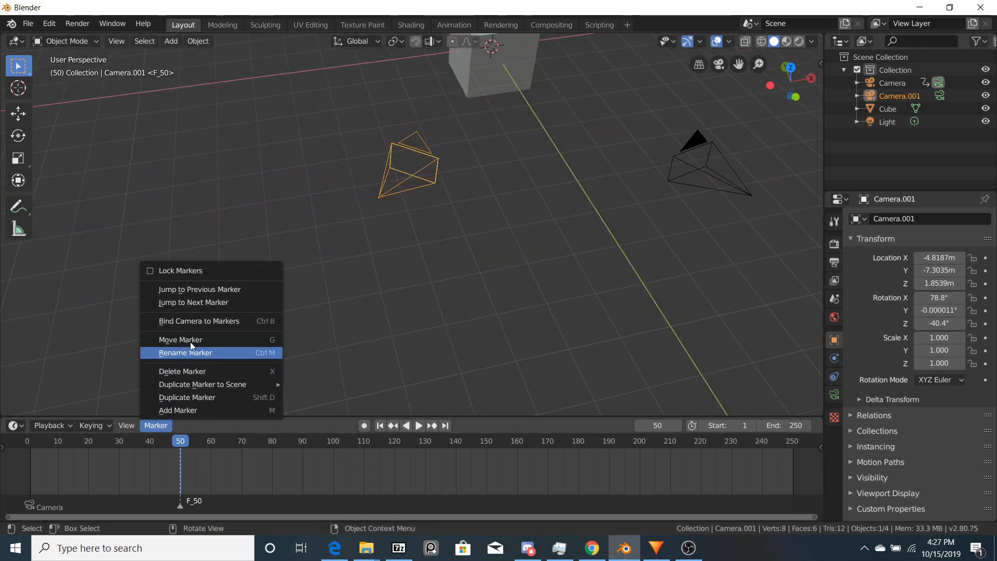
click(197, 319)
middle_drag(211, 316, 312, 374)
- Return to frame 1 and play back the camera switch through the active camera's view
drag(188, 440, 175, 442)
key(shift+Left)
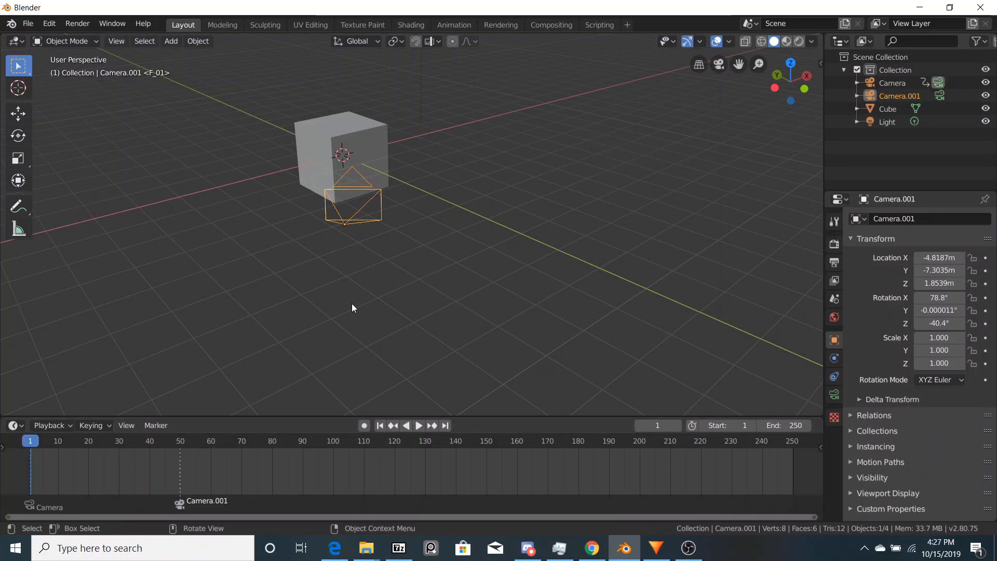
key(KP_0)
key(space)
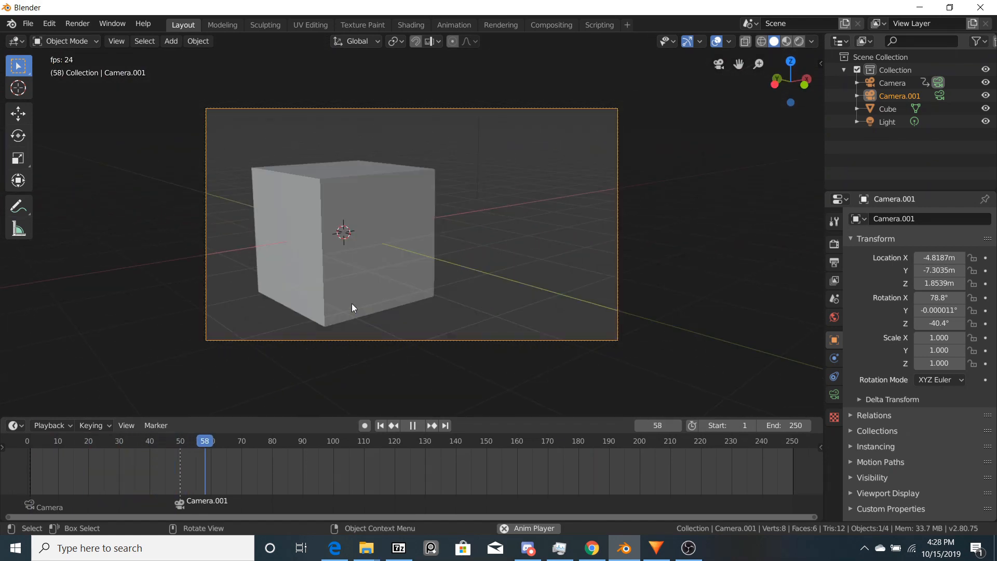
key(space)
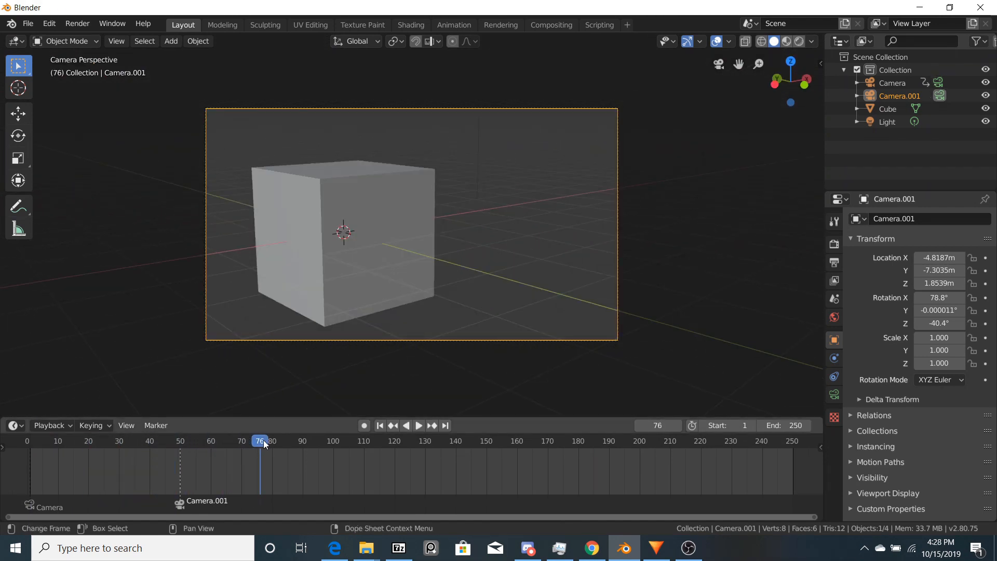
- Insert a location and rotation keyframe for Camera.001 at frame 50
drag(264, 441, 188, 445)
key(i)
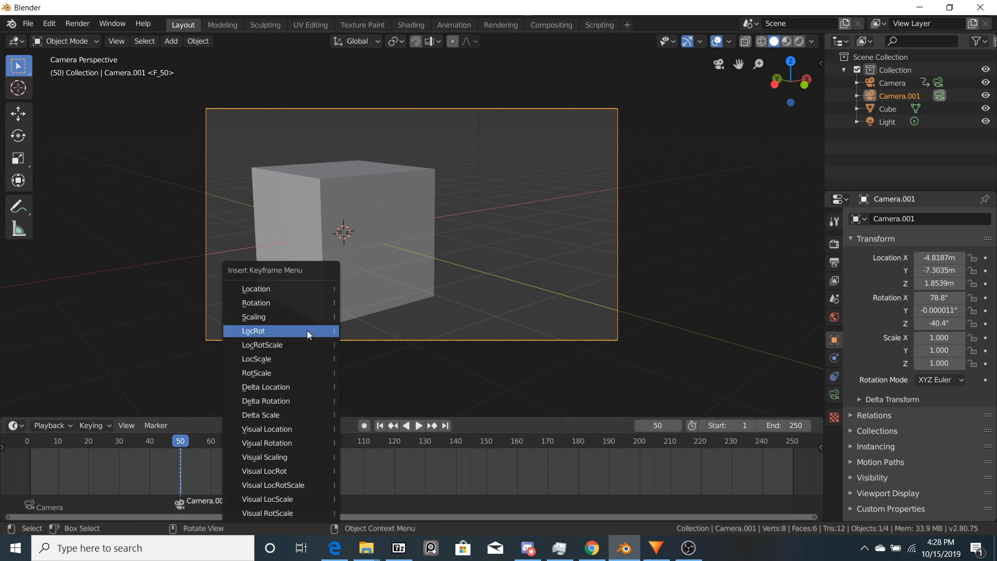
click(307, 330)
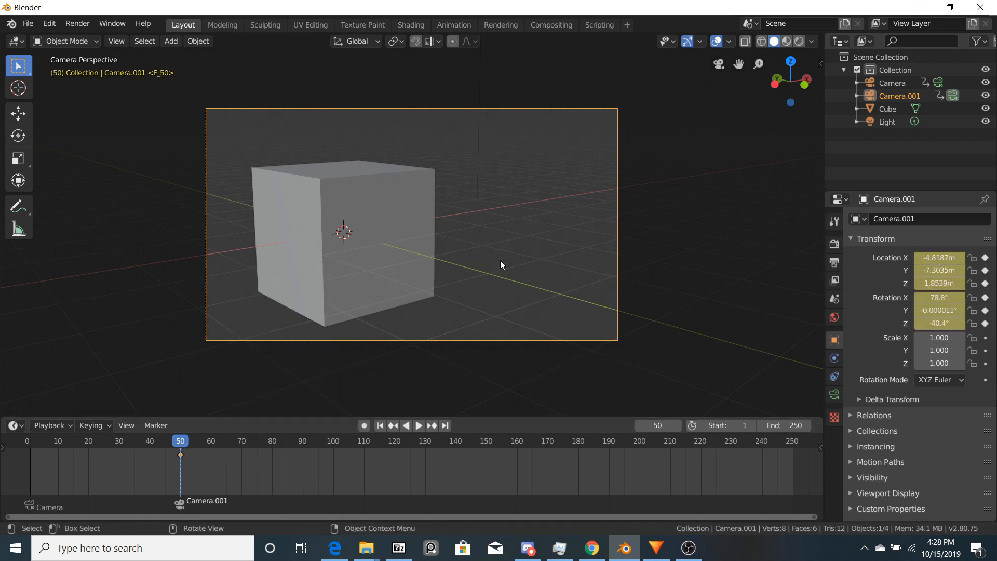
- Fly Camera.001 to a new view of the cube, keyframed at frame 100, and play back its animation
key(shift+grave)
key(d)
key(w)
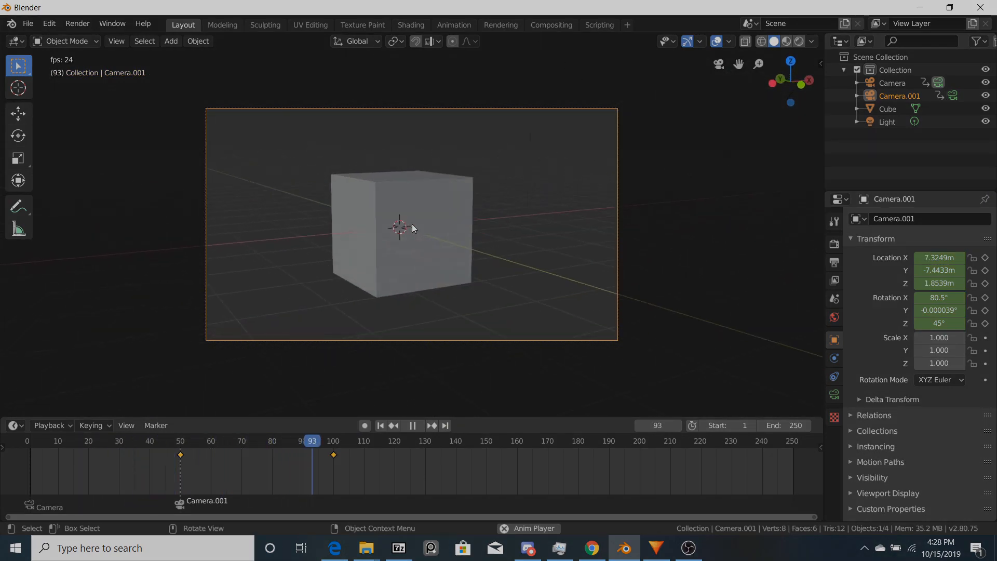
key(space)
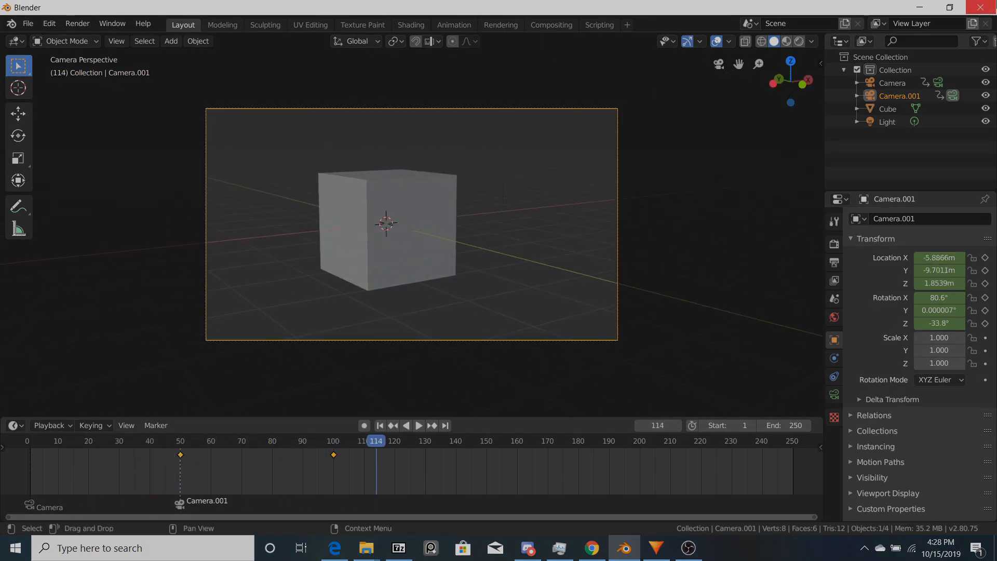